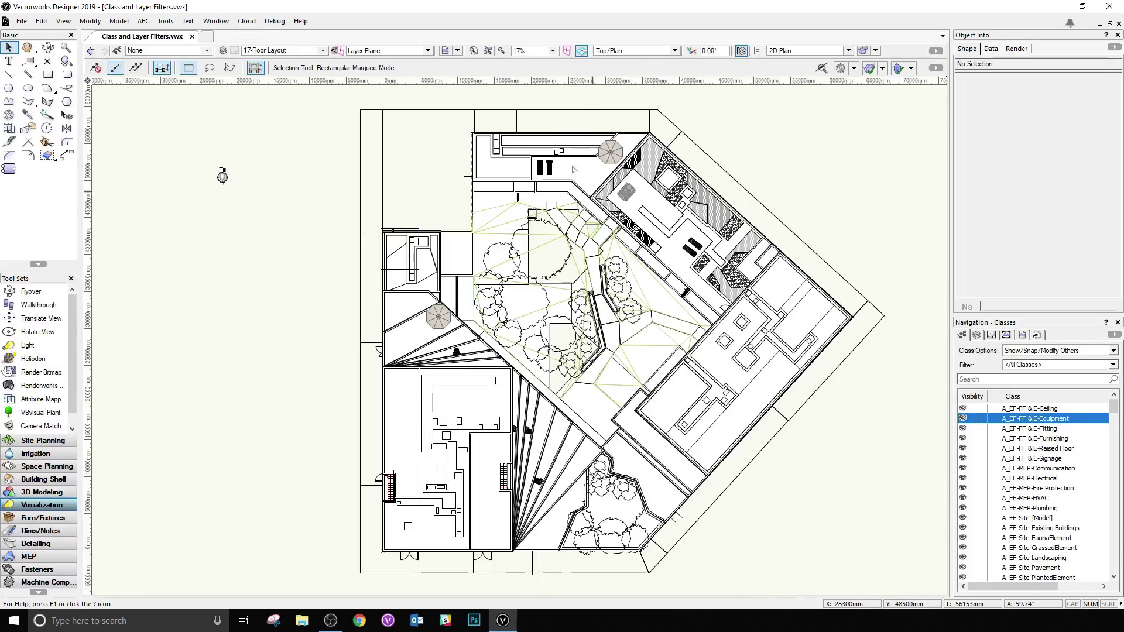
Step: Lengthen the active layer list and search it for "slab"
left_click(375, 51)
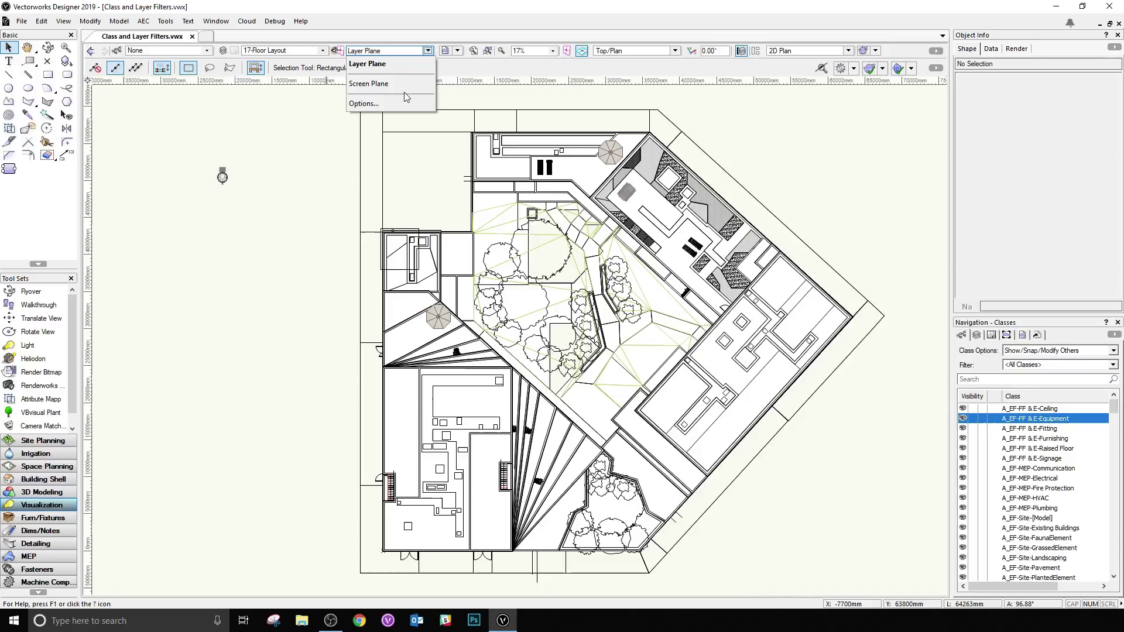
left_click(316, 51)
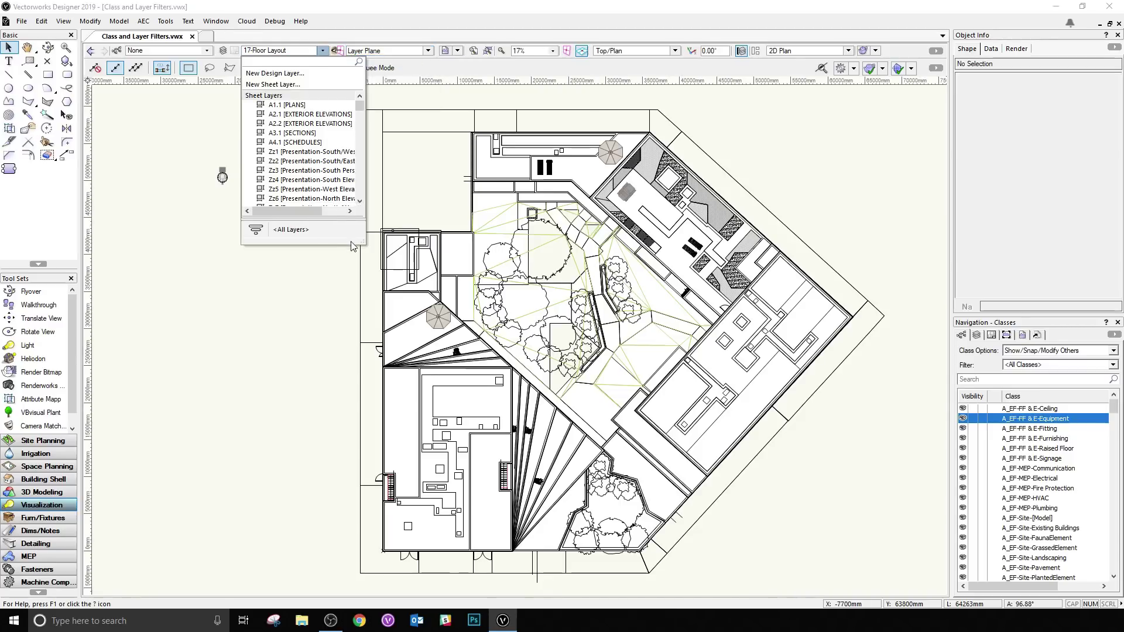
left_click_drag(363, 242, 369, 536)
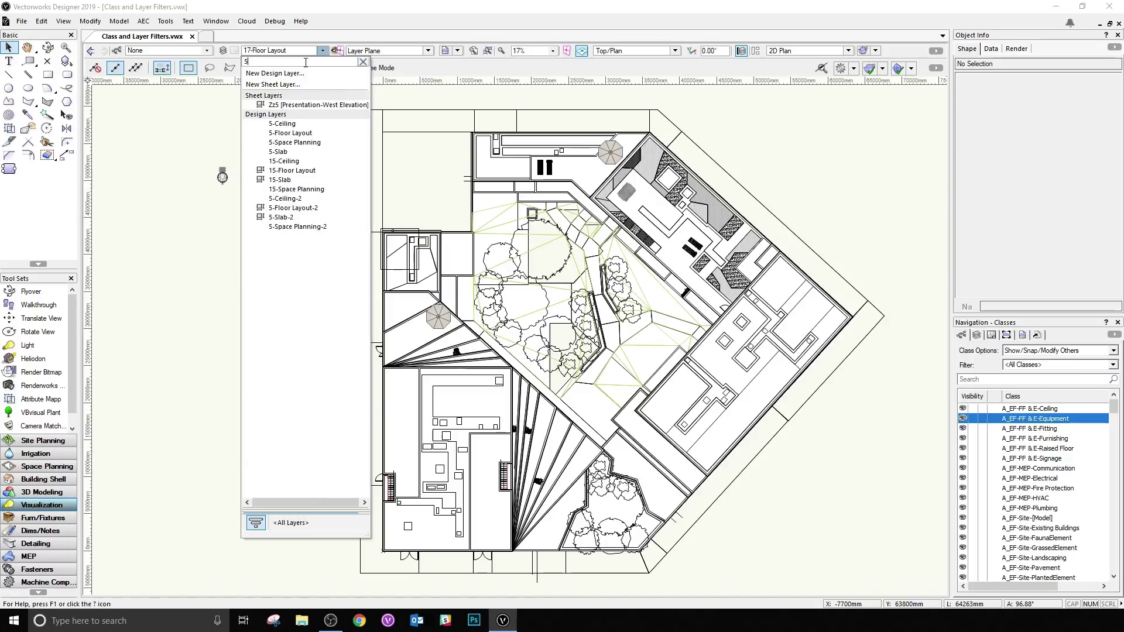
type("slab")
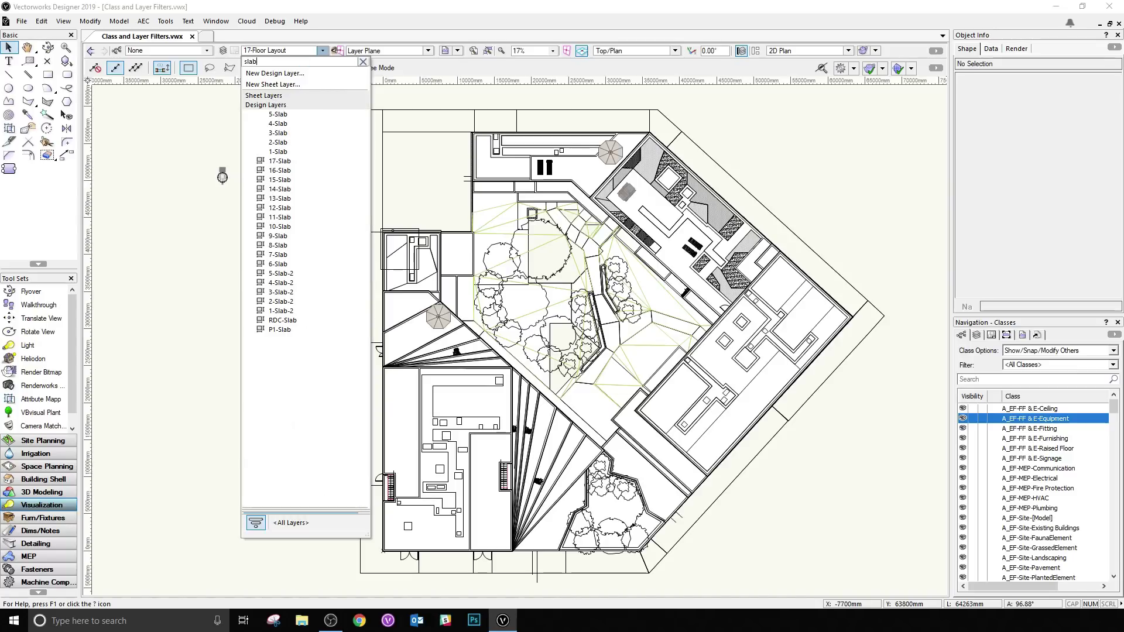
Step: Search the layer list for "a2" and "a4" instead of the current term, and clear the search
key("BackSpace")
key("BackSpace")
key("BackSpace")
key("BackSpace")
type("a2")
key("BackSpace")
type("4")
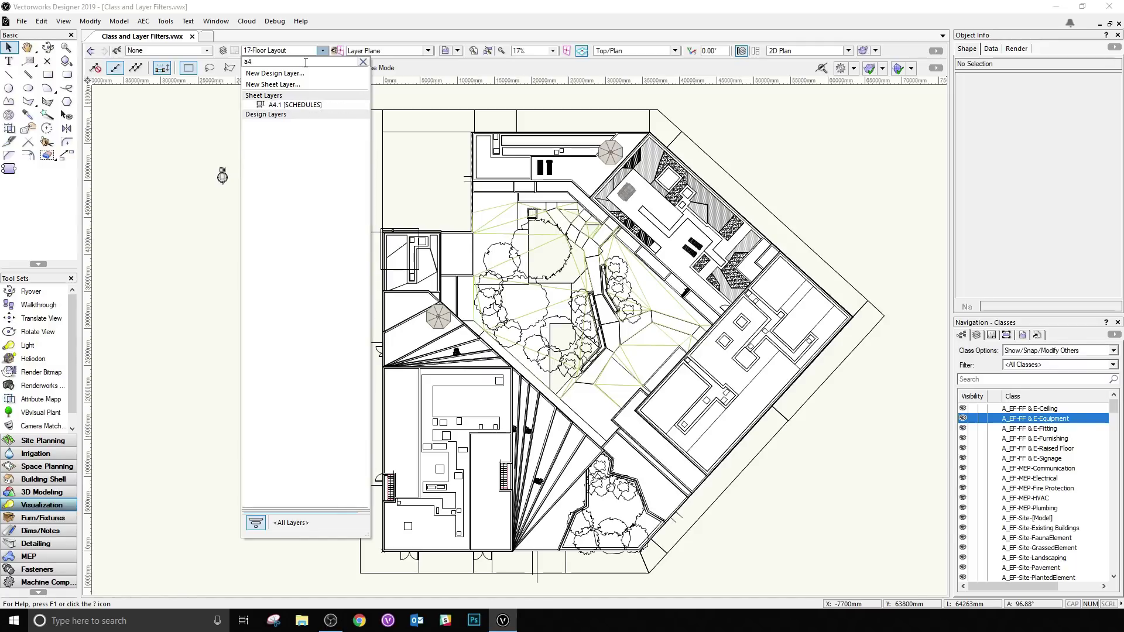
key("BackSpace")
key("BackSpace")
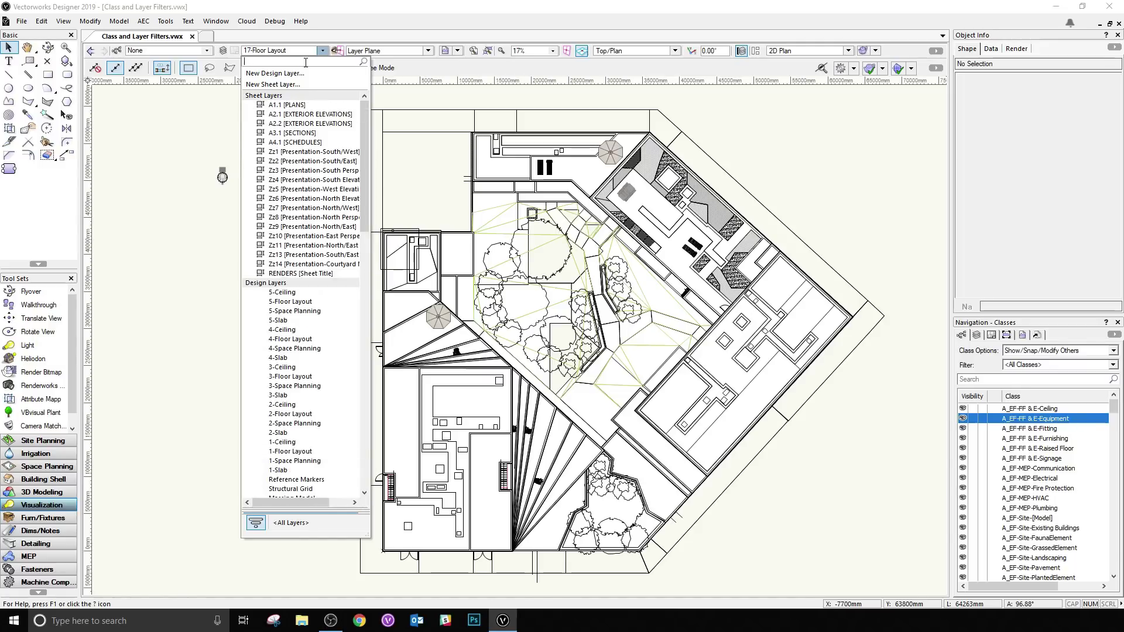
Step: Search the design layers in the Navigation palette for "5" and "space", and clear the search
left_click(202, 50)
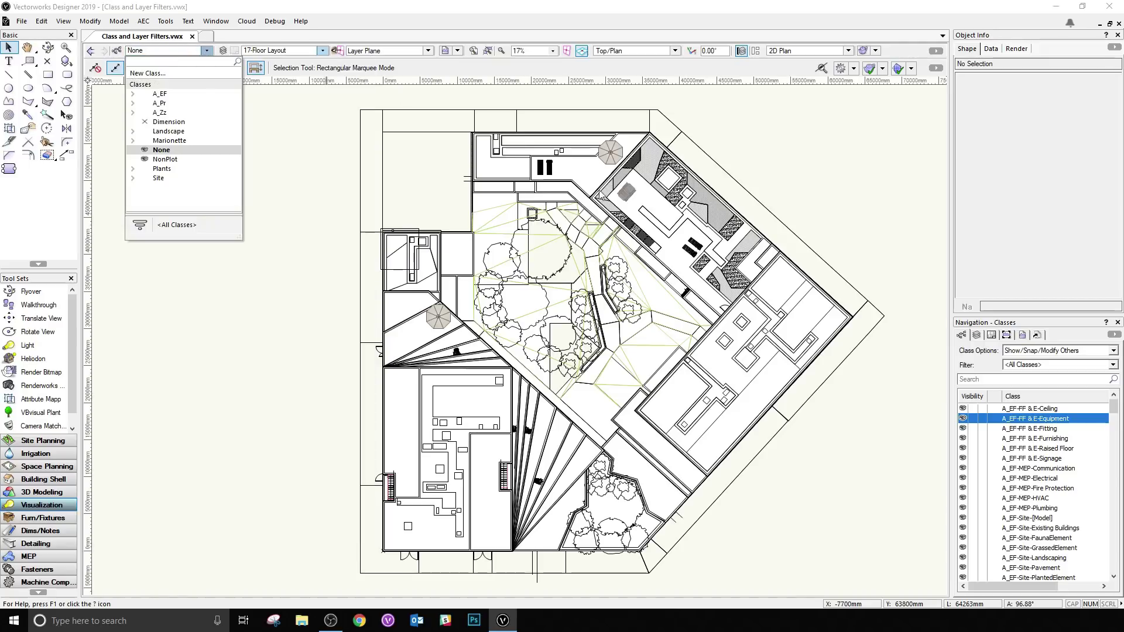
left_click(990, 380)
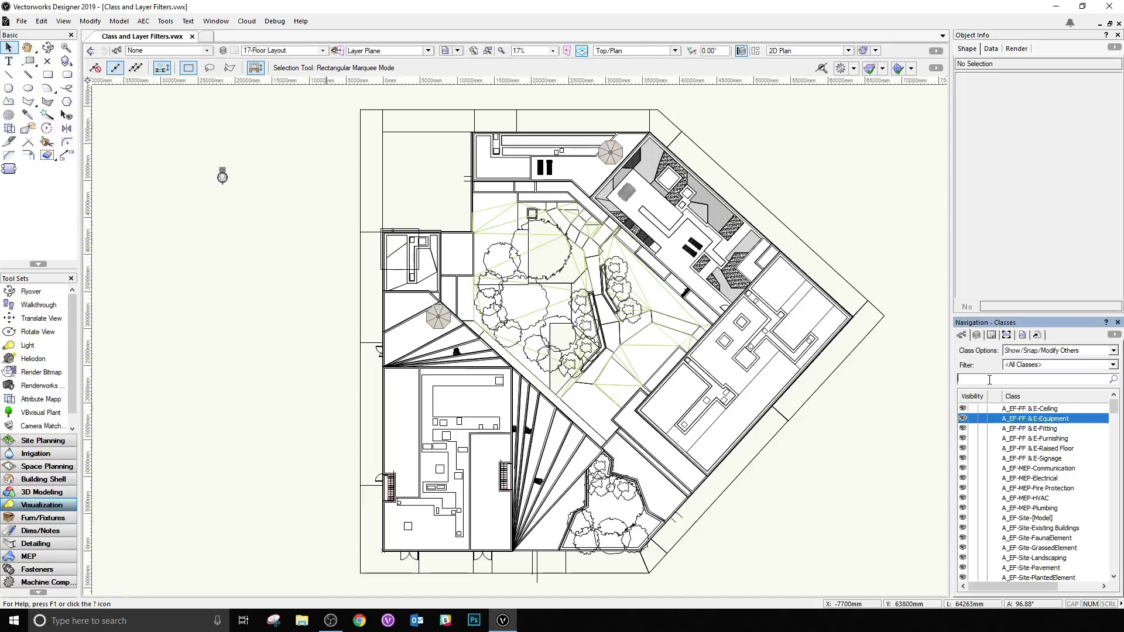
left_click(977, 335)
left_click(976, 380)
type("5")
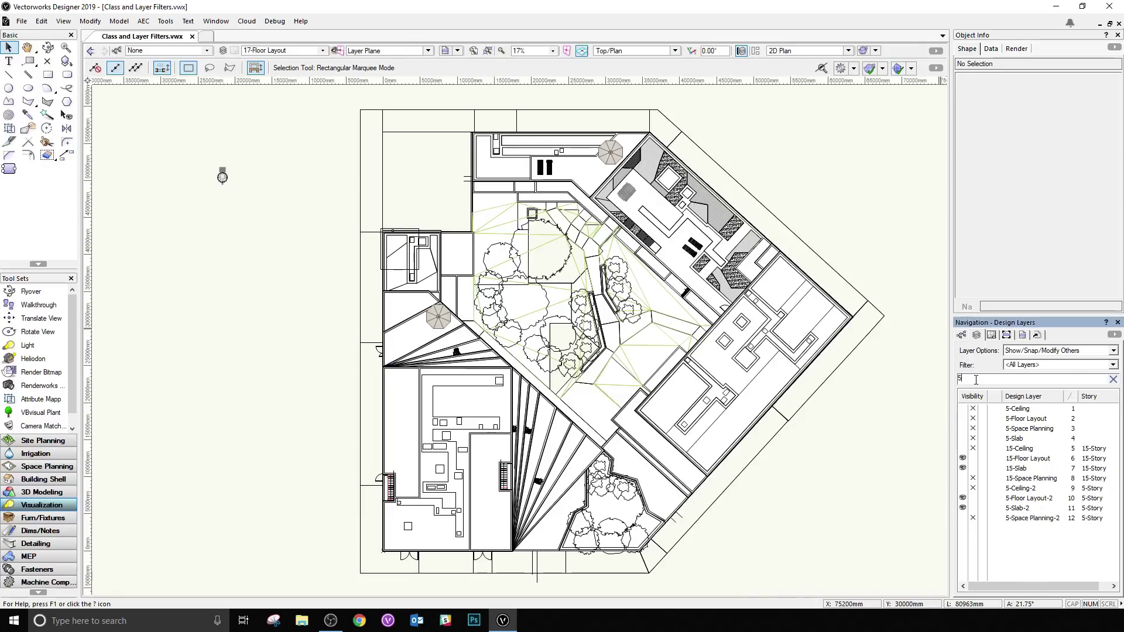
key("BackSpace")
type("space")
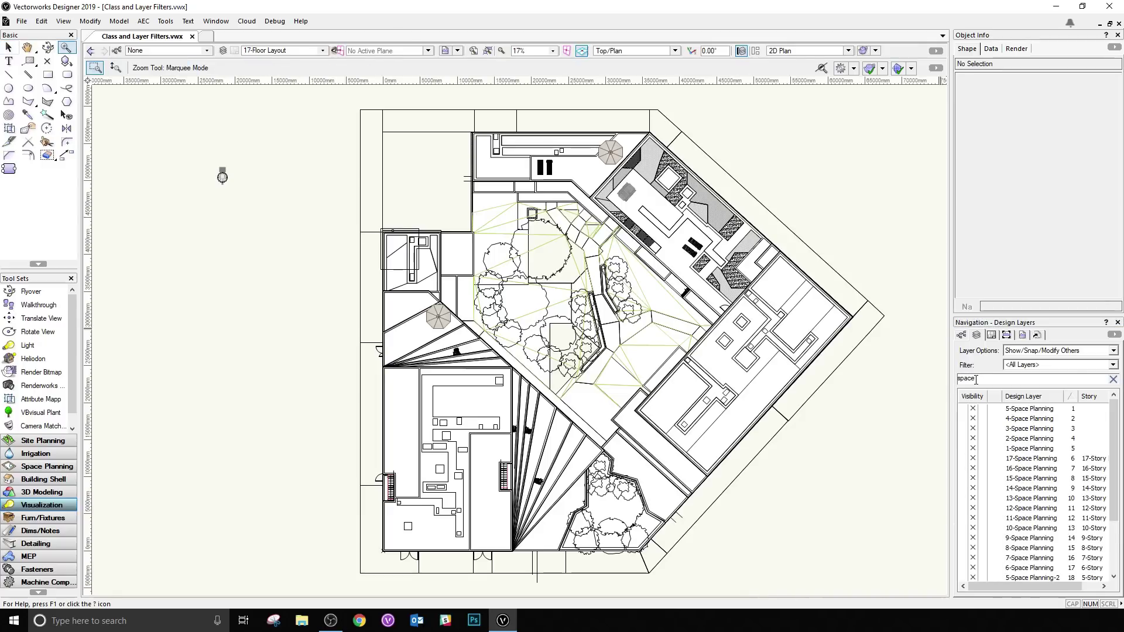
double_click(989, 379)
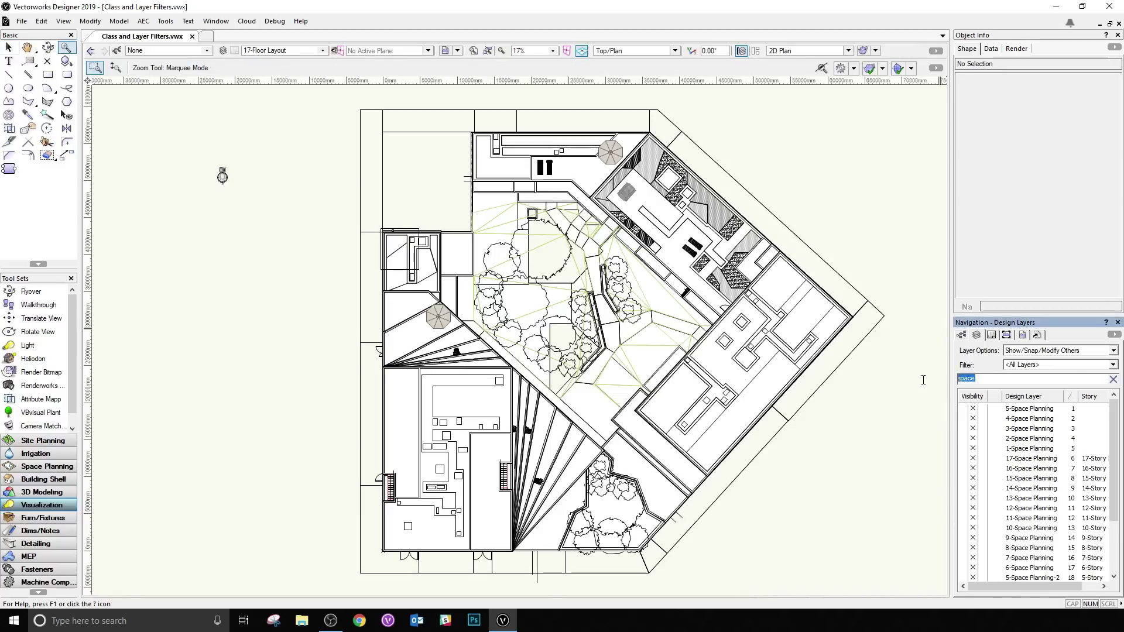
left_click(1113, 379)
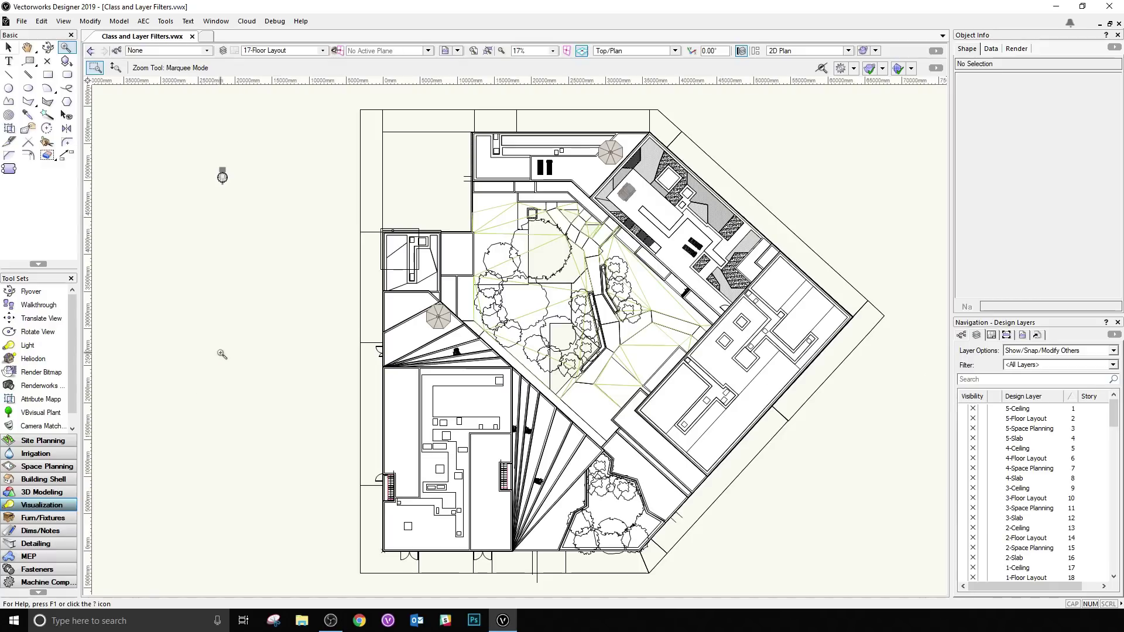
Step: Enlarge the active class list and expand its A_Zz, A_EF, Marionette and A_Pr groups to examine the class hierarchy
left_click(206, 50)
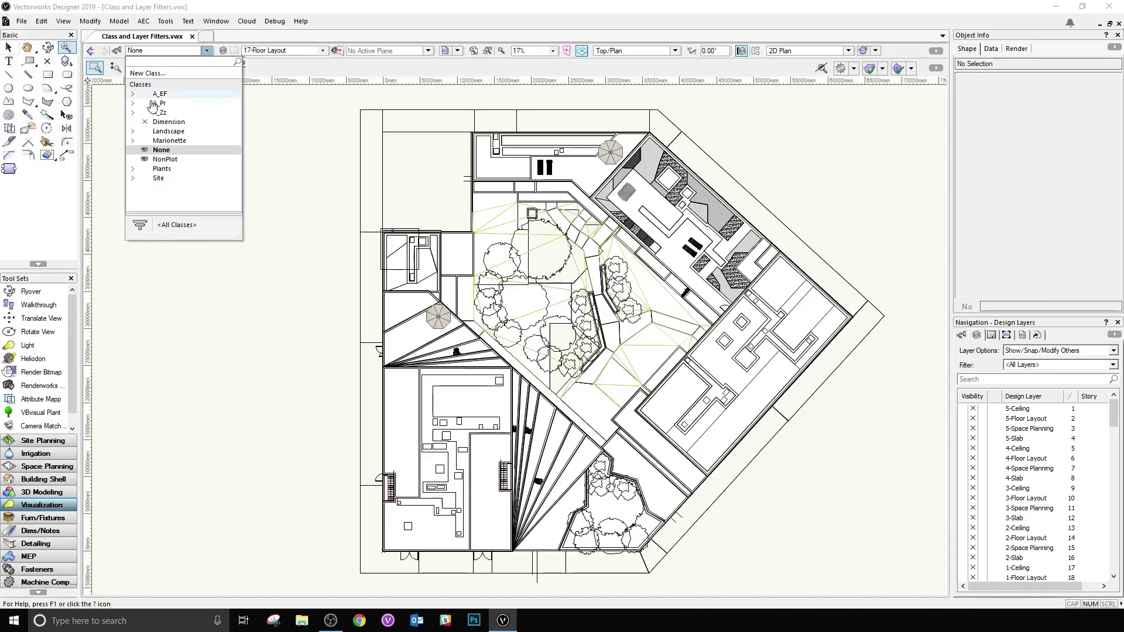
left_click(133, 113)
left_click(133, 94)
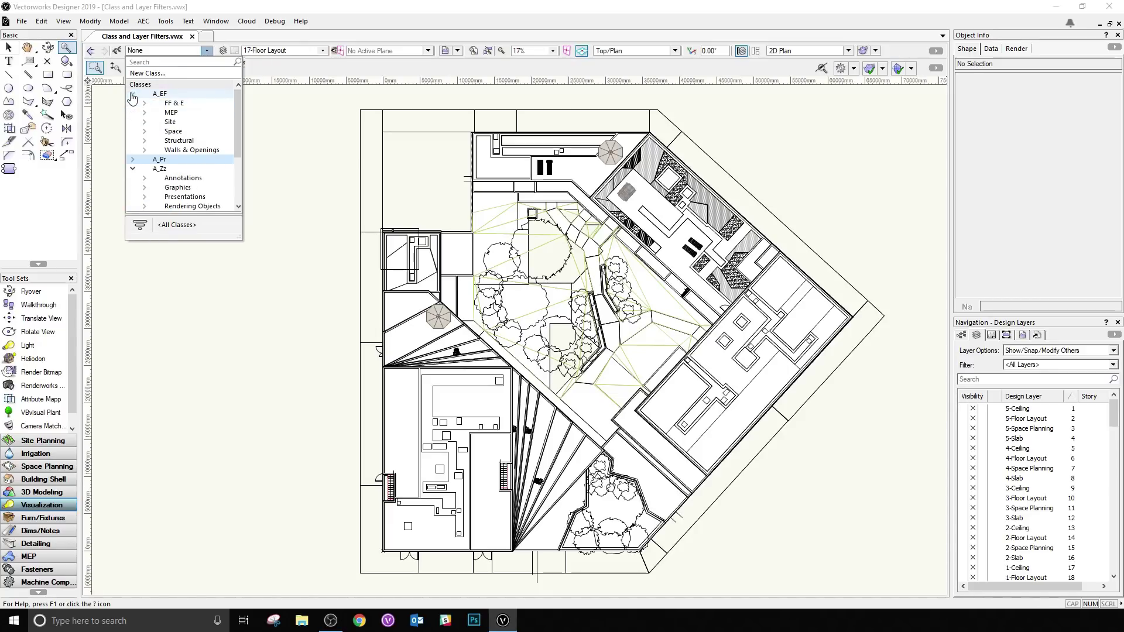
scroll(178, 115, "down", 3)
scroll(185, 124, "up", 3)
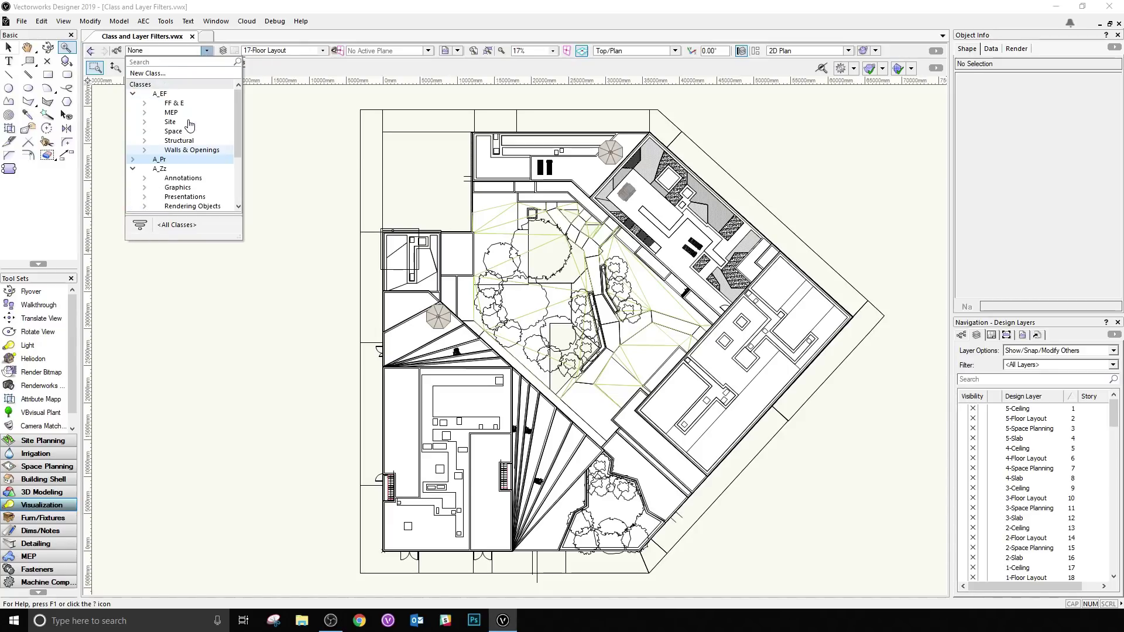
left_click_drag(239, 237, 420, 591)
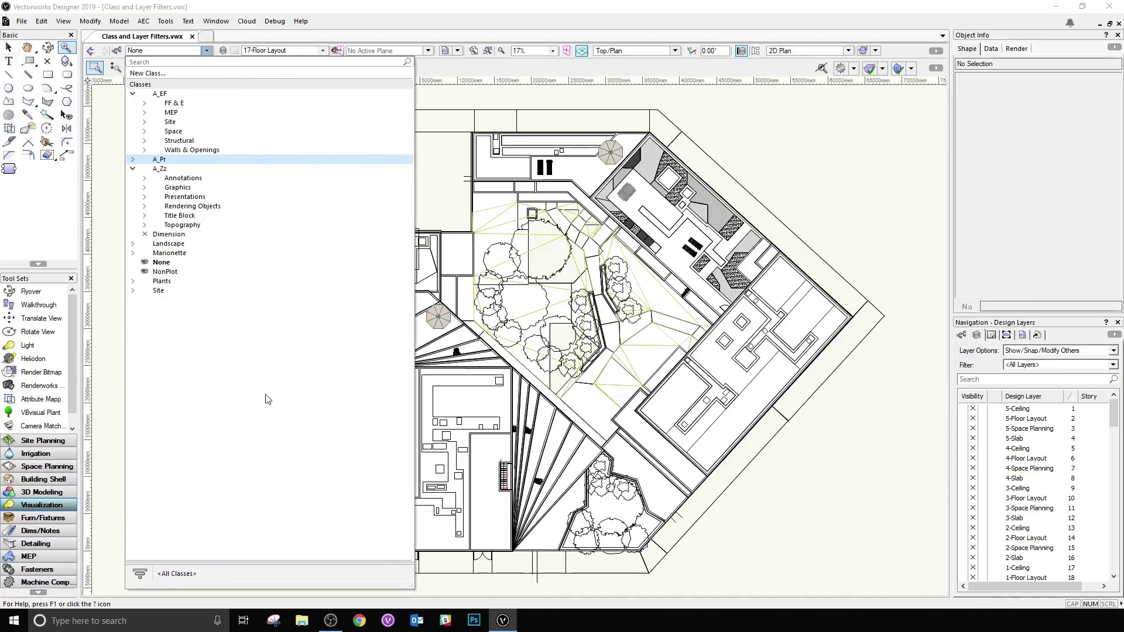
left_click(133, 253)
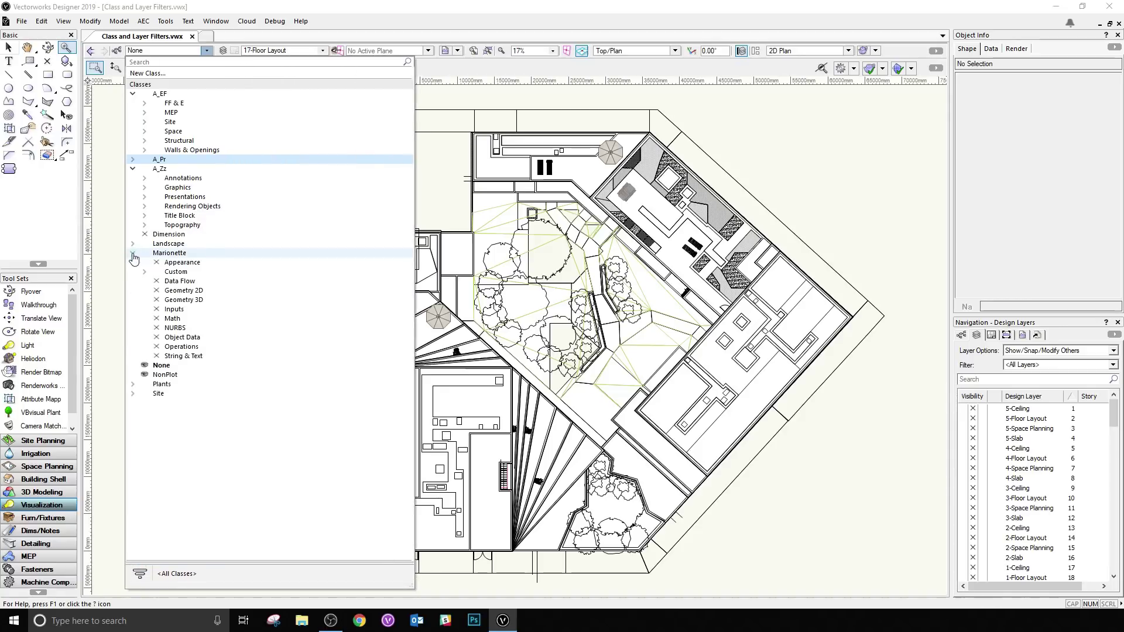
left_click(133, 159)
left_click(146, 51)
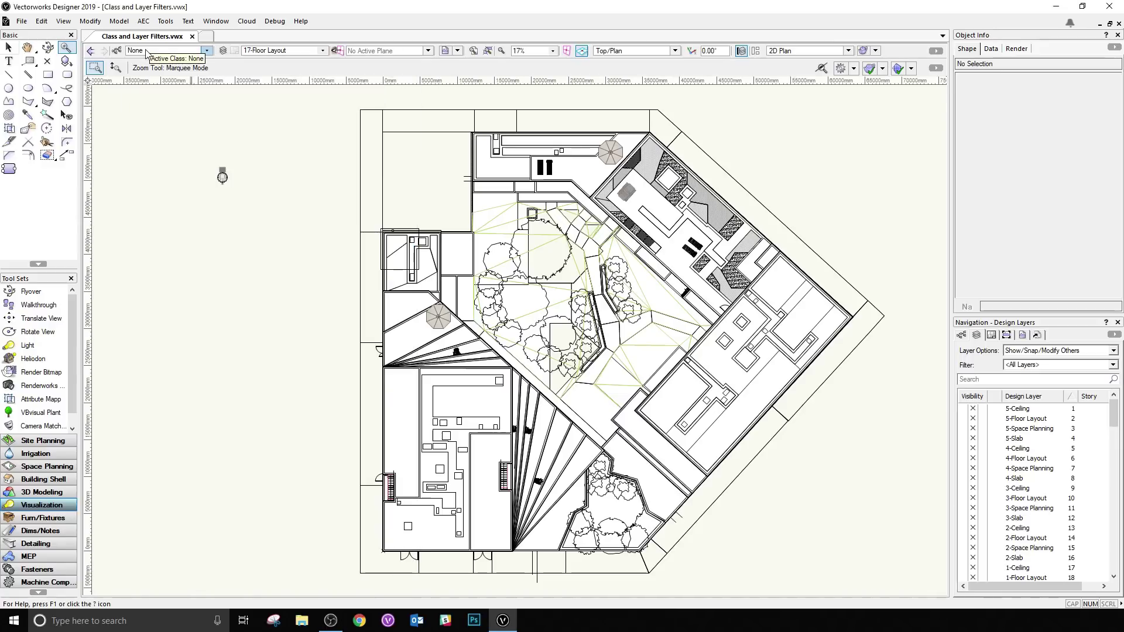
Step: Widen the active layer list and look through its full sheet layer and design layer names
left_click(174, 51)
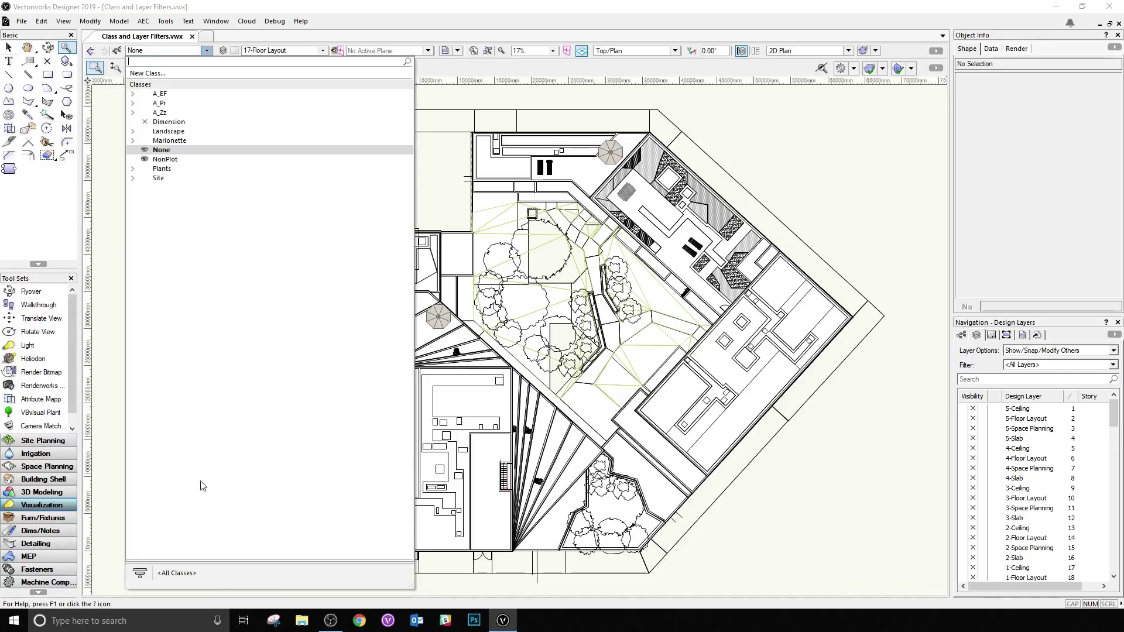
left_click(261, 52)
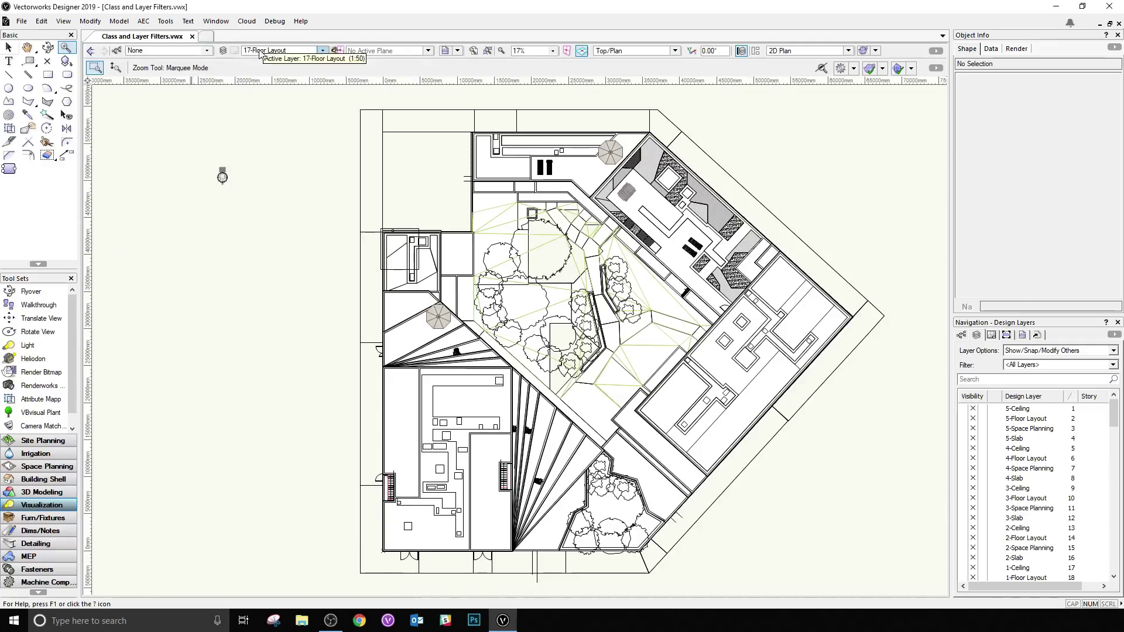
left_click(262, 52)
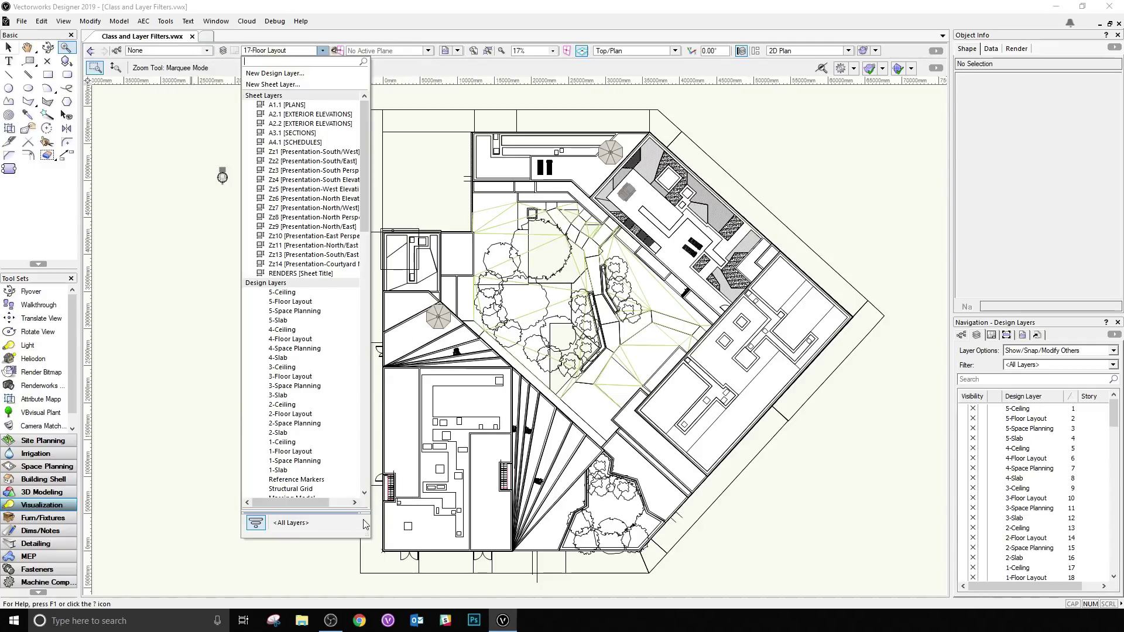
left_click_drag(369, 538, 544, 579)
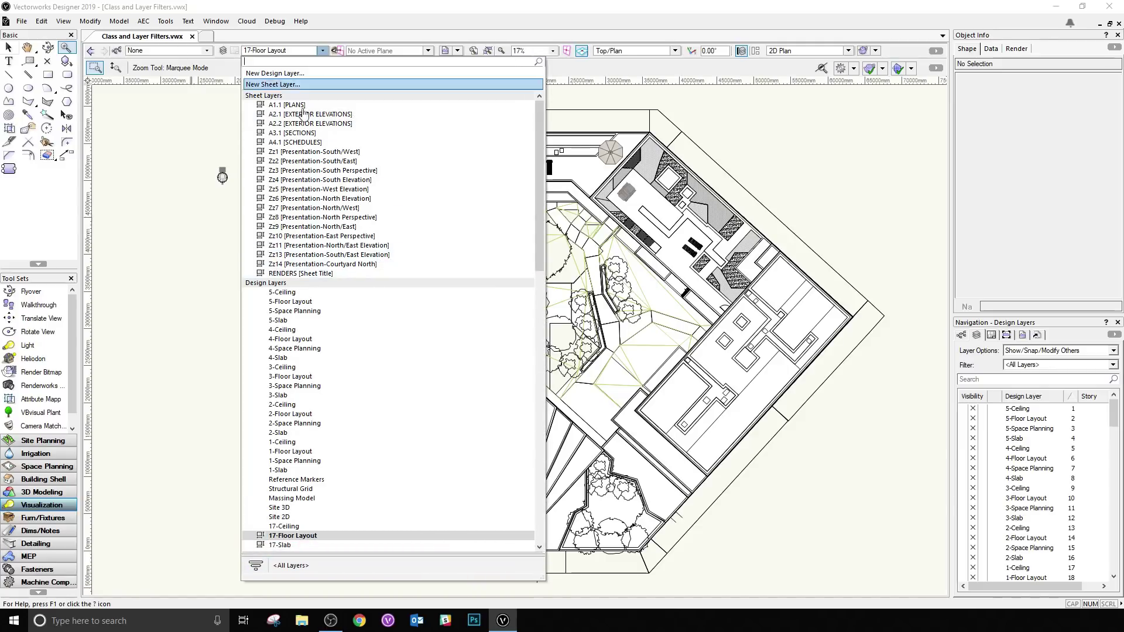
left_click_drag(537, 176, 511, 416)
scroll(510, 458, "up", 20)
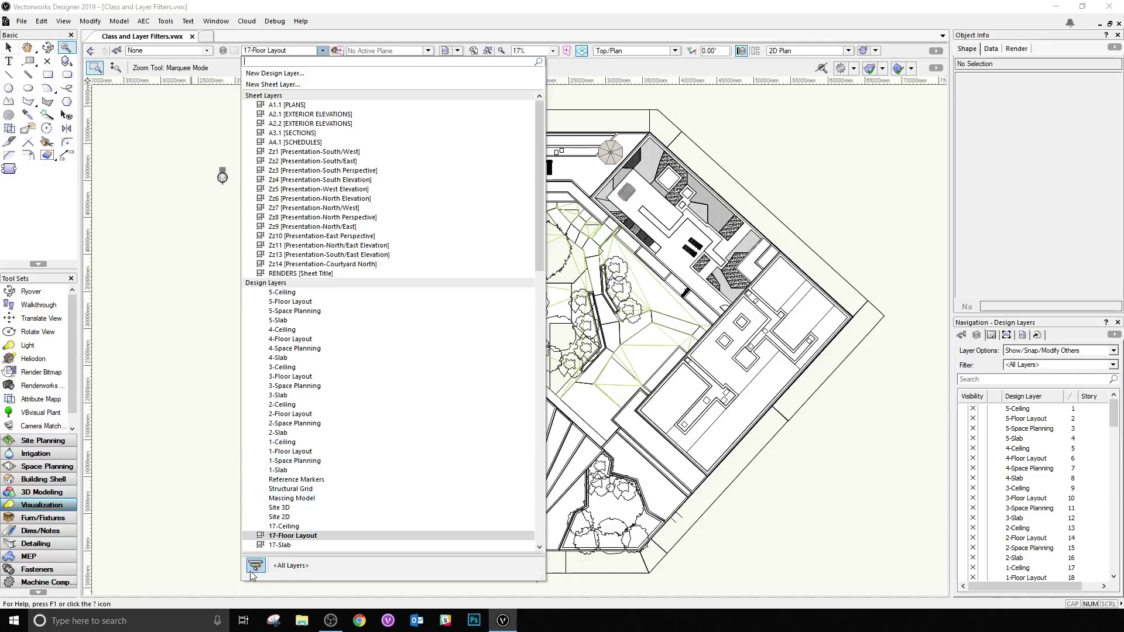
Step: Filter the active class list by Visible, Invisible, Grayed and Recently Used Classes in turn, ending with Assigned Classes
left_click(206, 51)
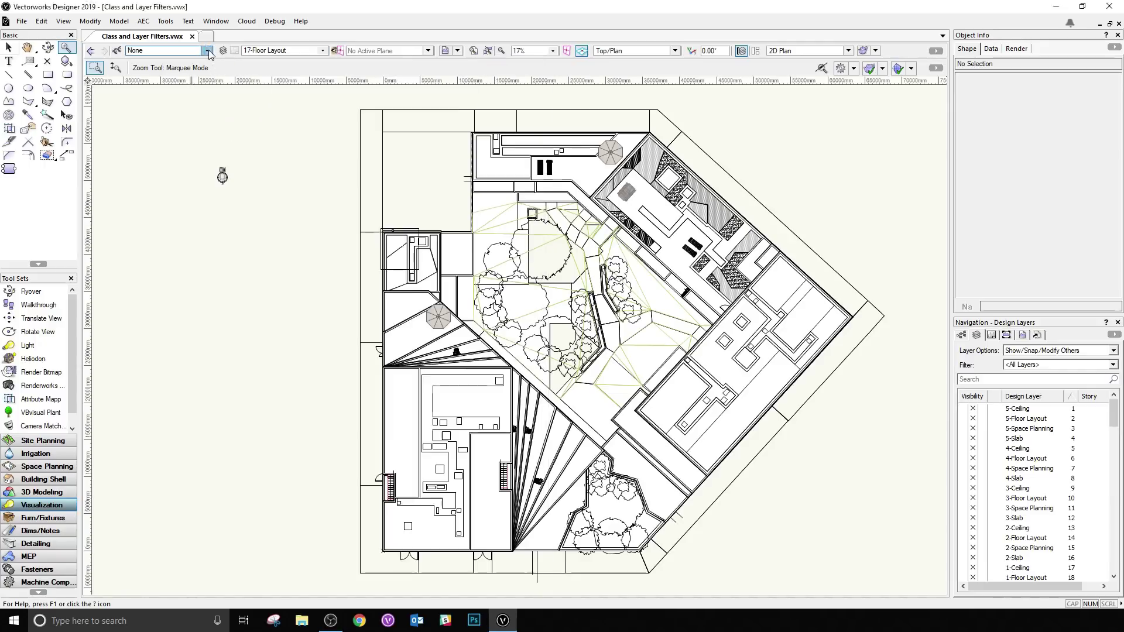
left_click(206, 51)
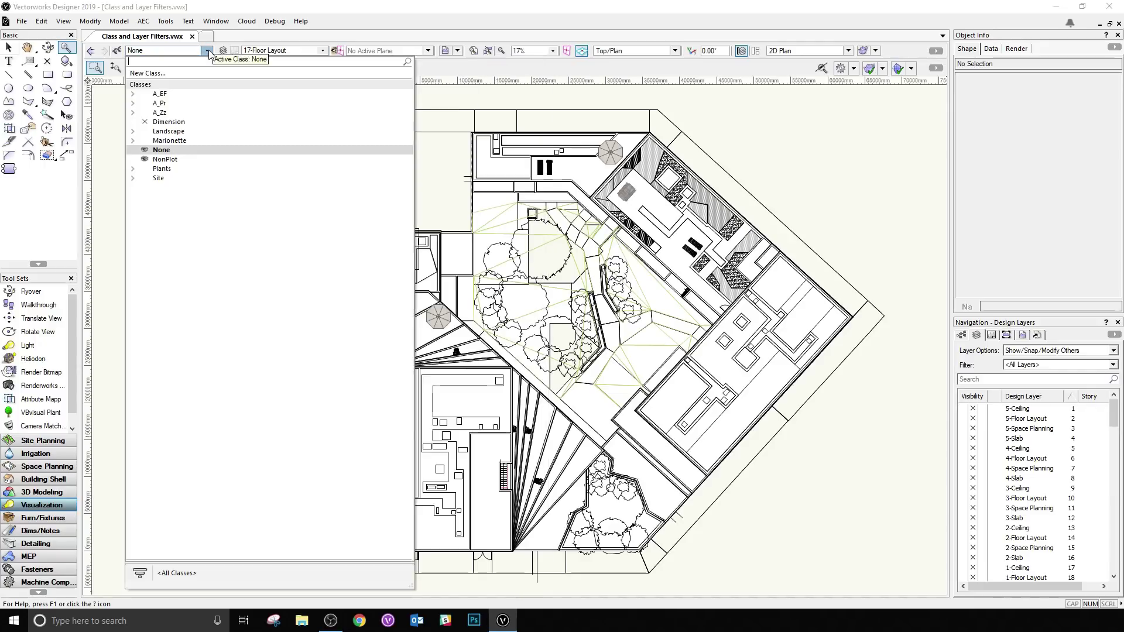
left_click(140, 574)
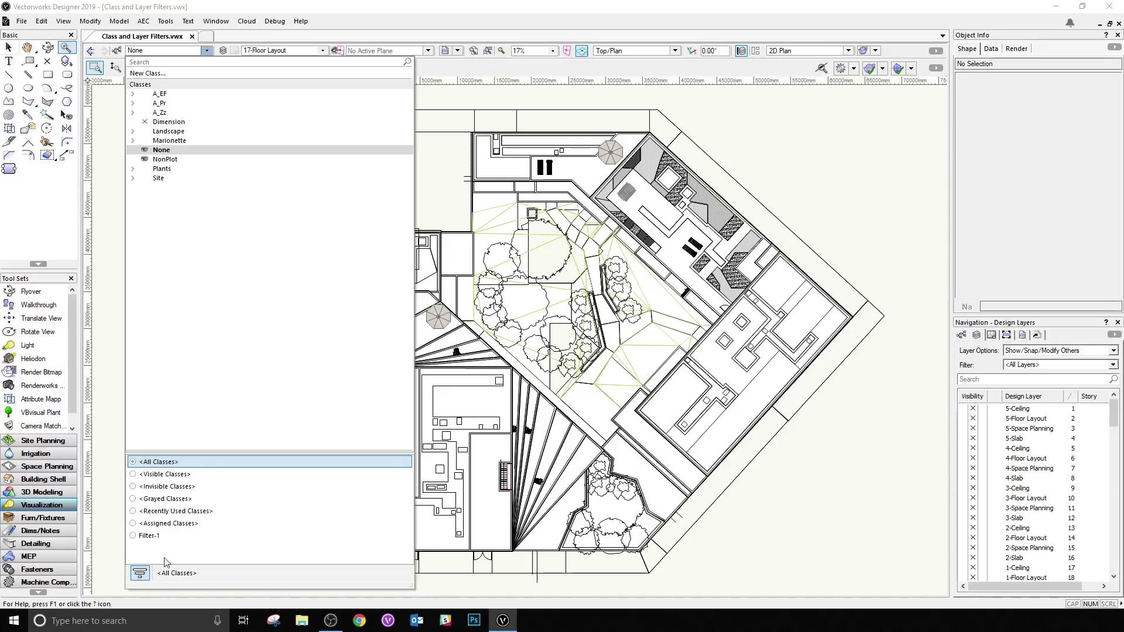
left_click(184, 477)
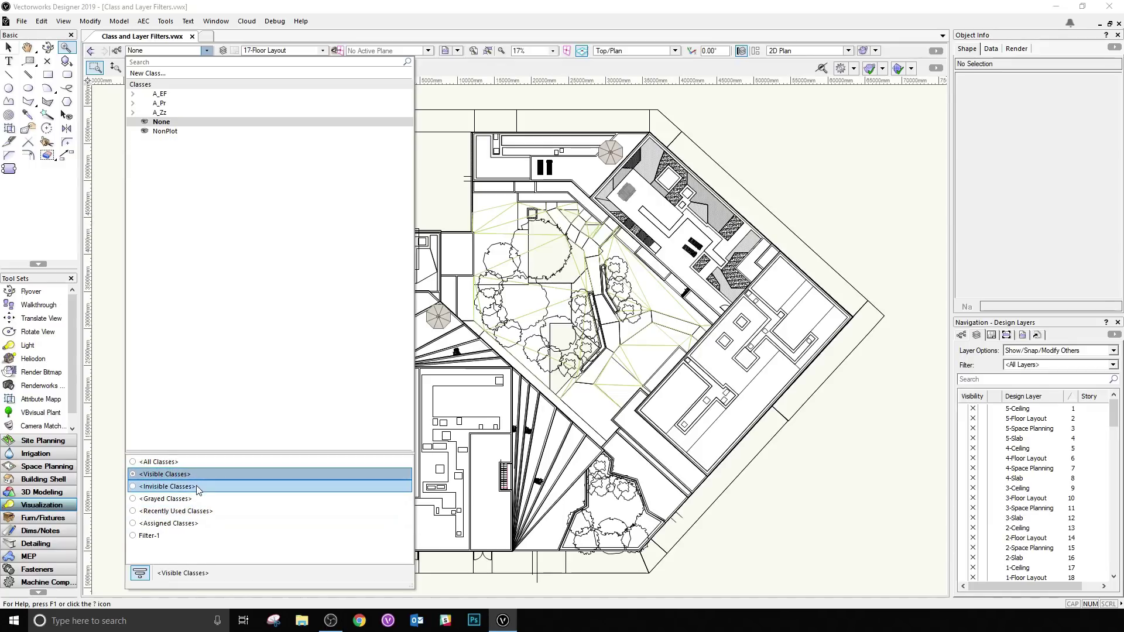
left_click(196, 486)
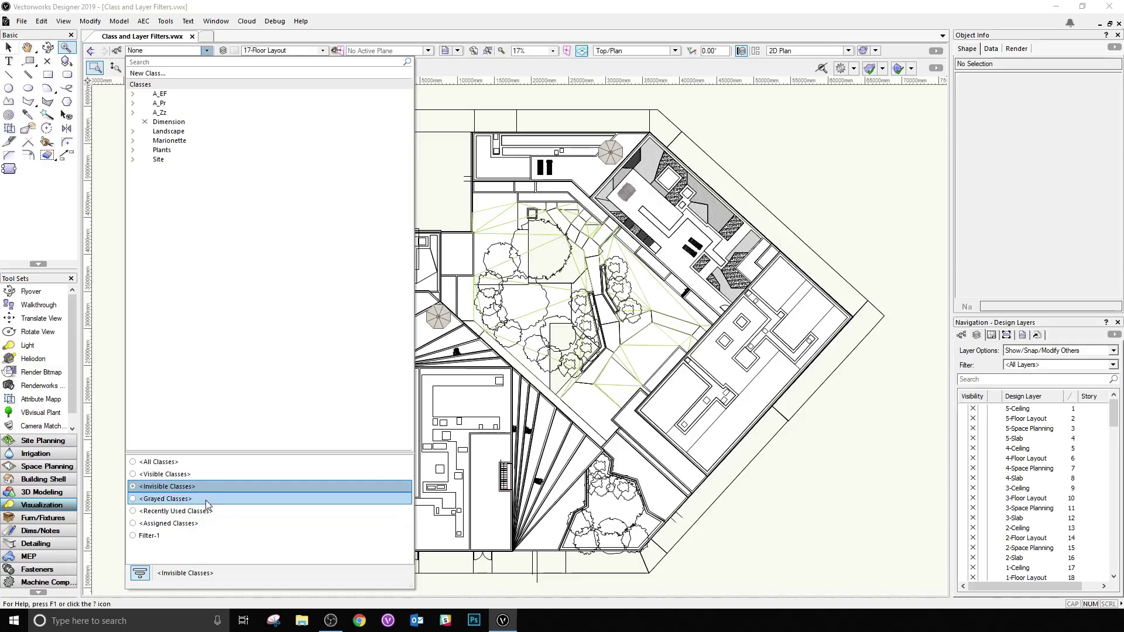
left_click(209, 499)
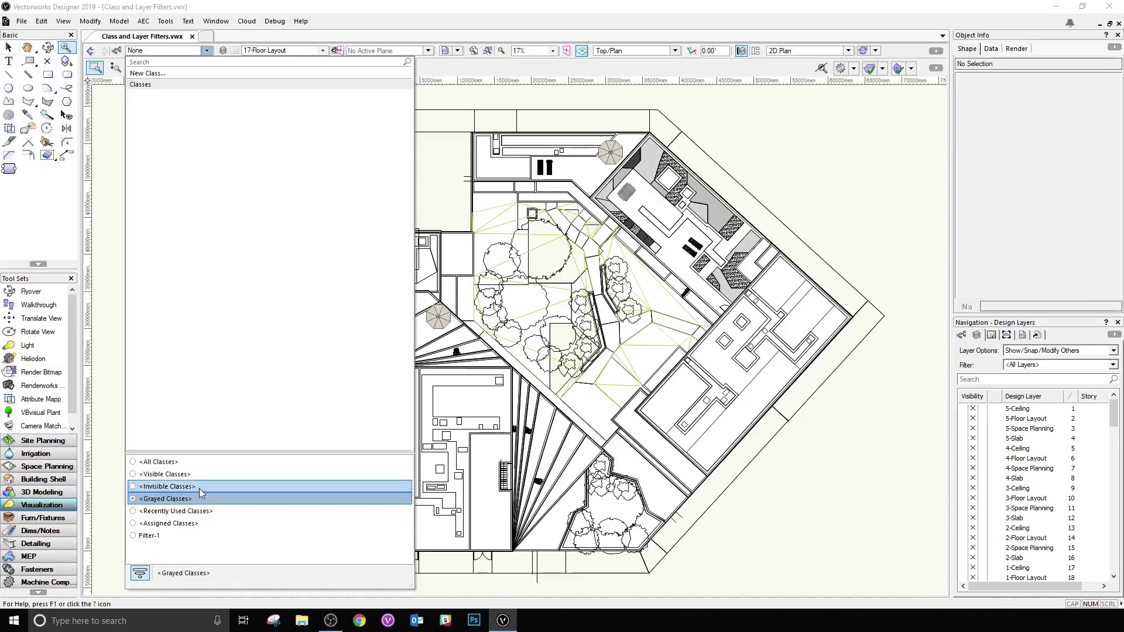
left_click(199, 513)
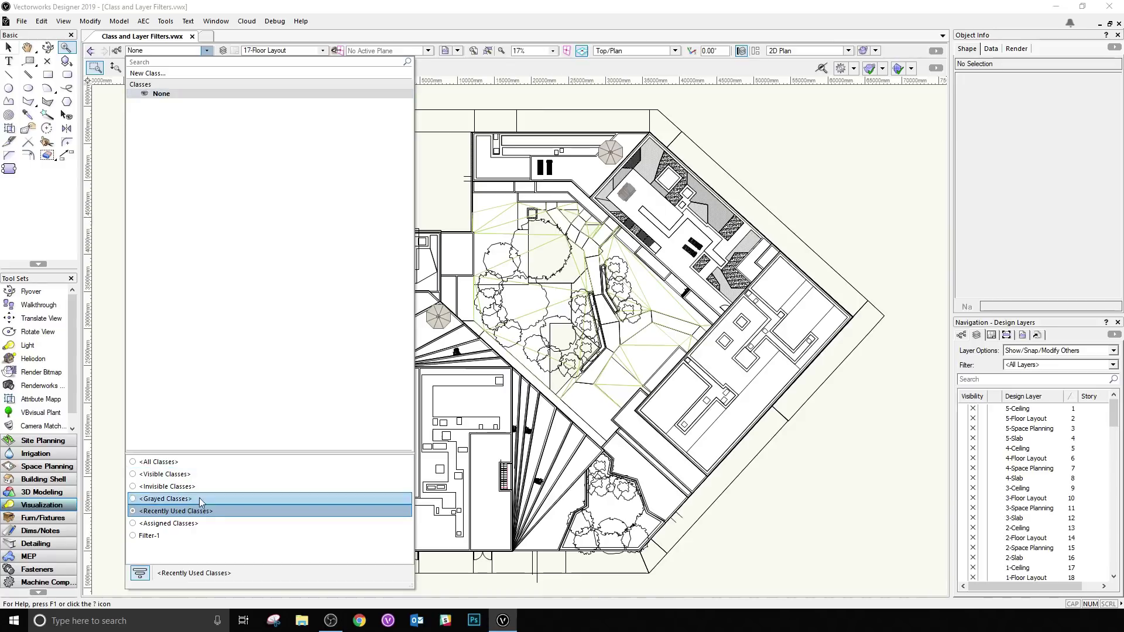
left_click(190, 523)
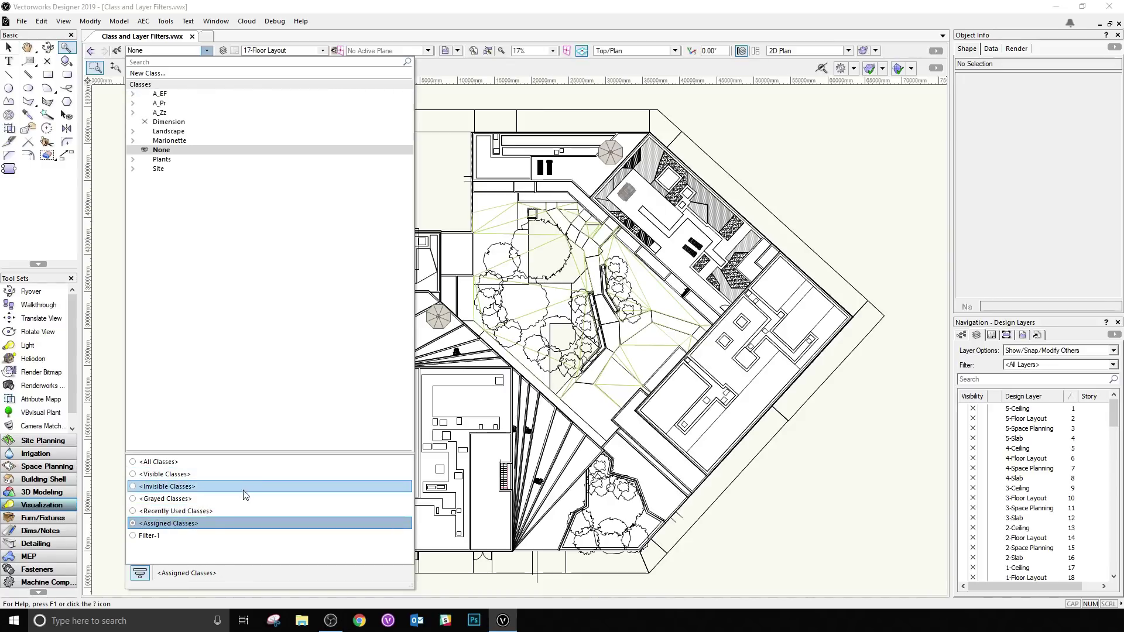
Step: Filter the active layer list by Non-empty Layers and switch the filter to Recently Used Layers
left_click(272, 51)
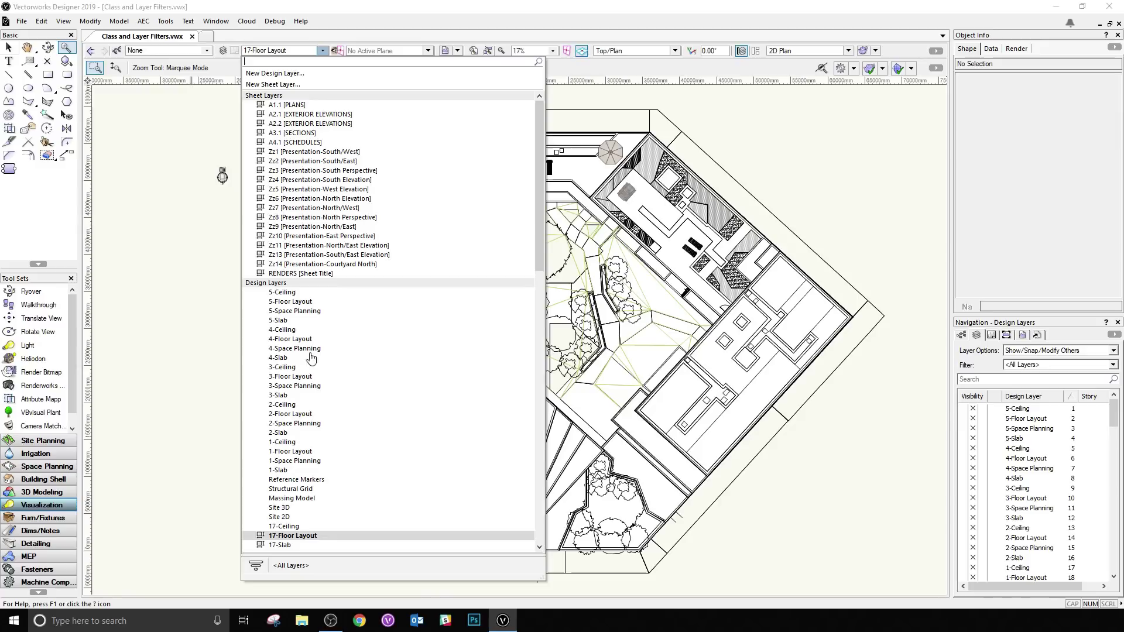
left_click(256, 565)
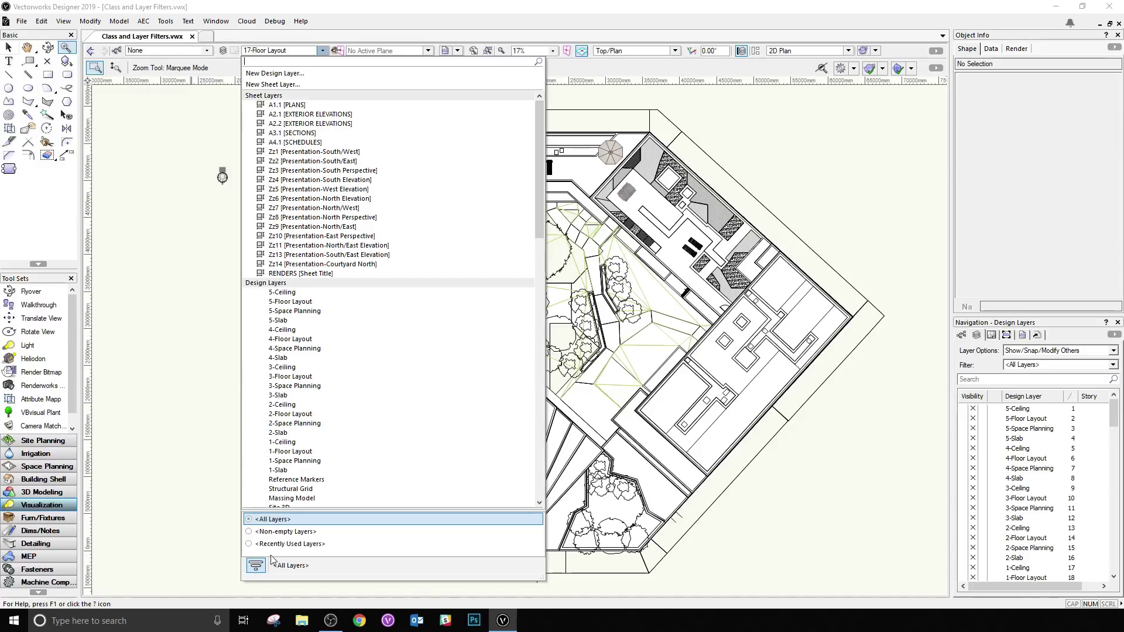
left_click(295, 512)
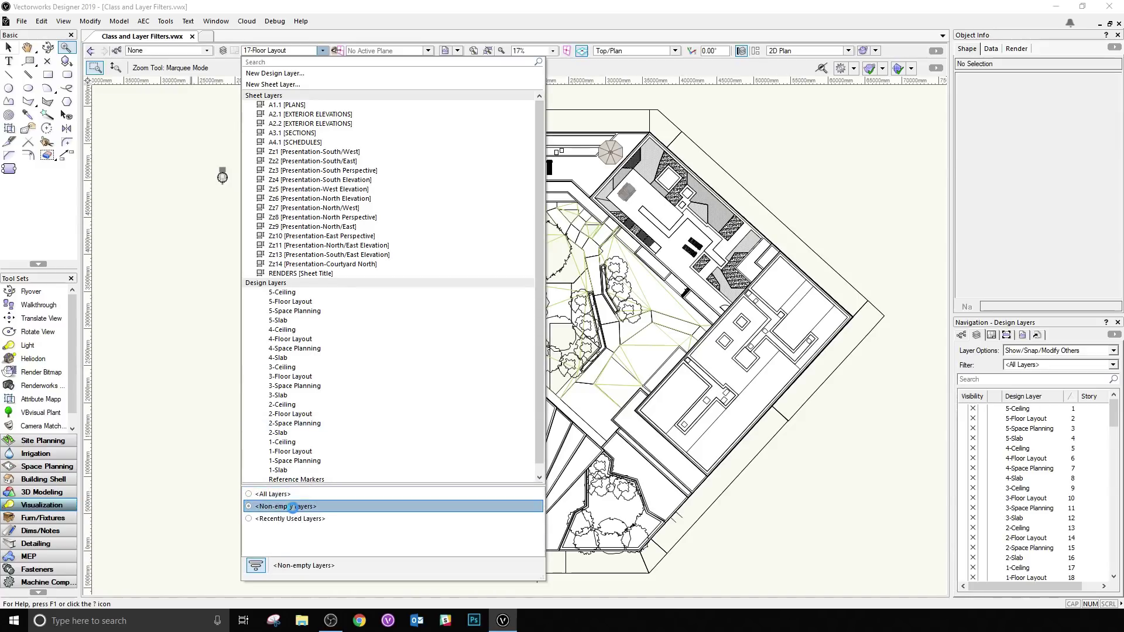
left_click(297, 519)
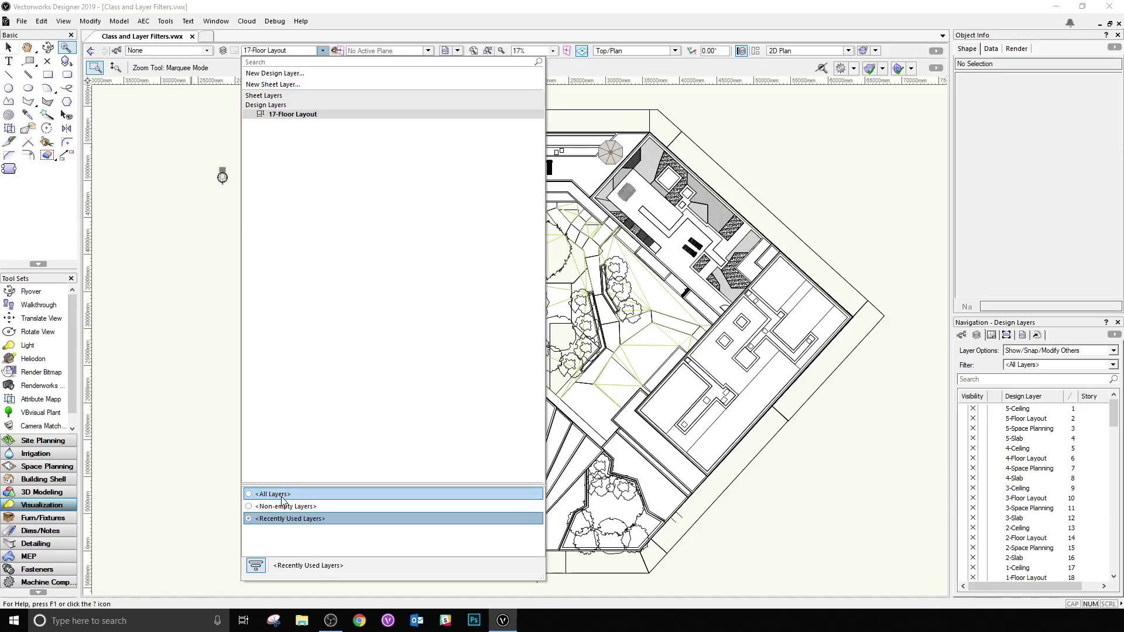
Step: Reset the active layer list's filter to All Layers, close the list and switch to the Selection tool
left_click(280, 494)
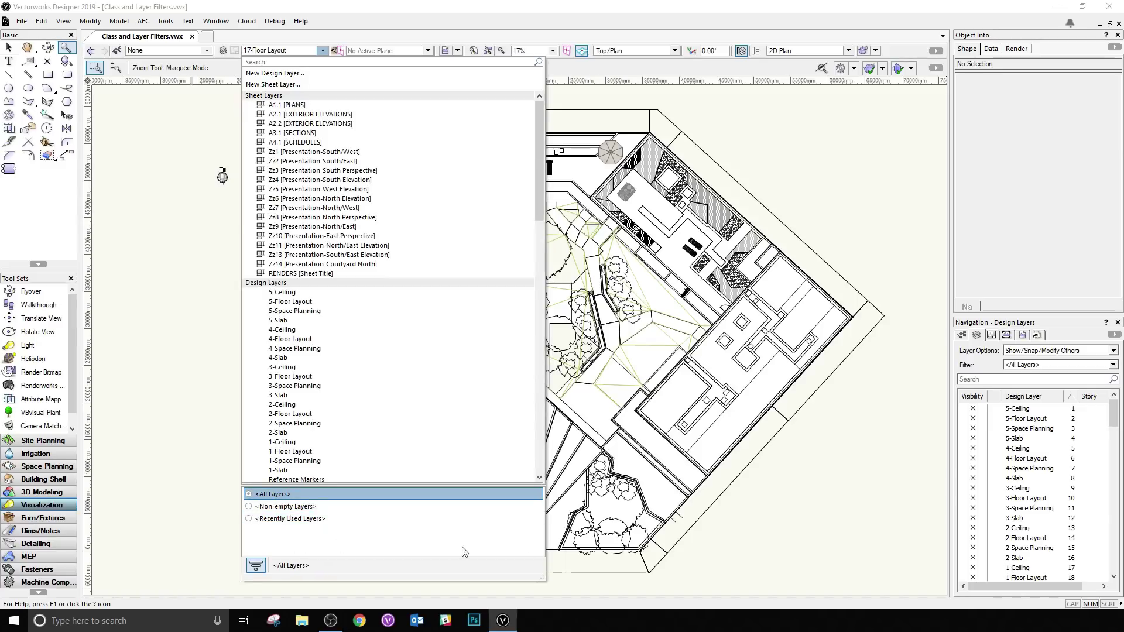
key("Escape")
key("x")
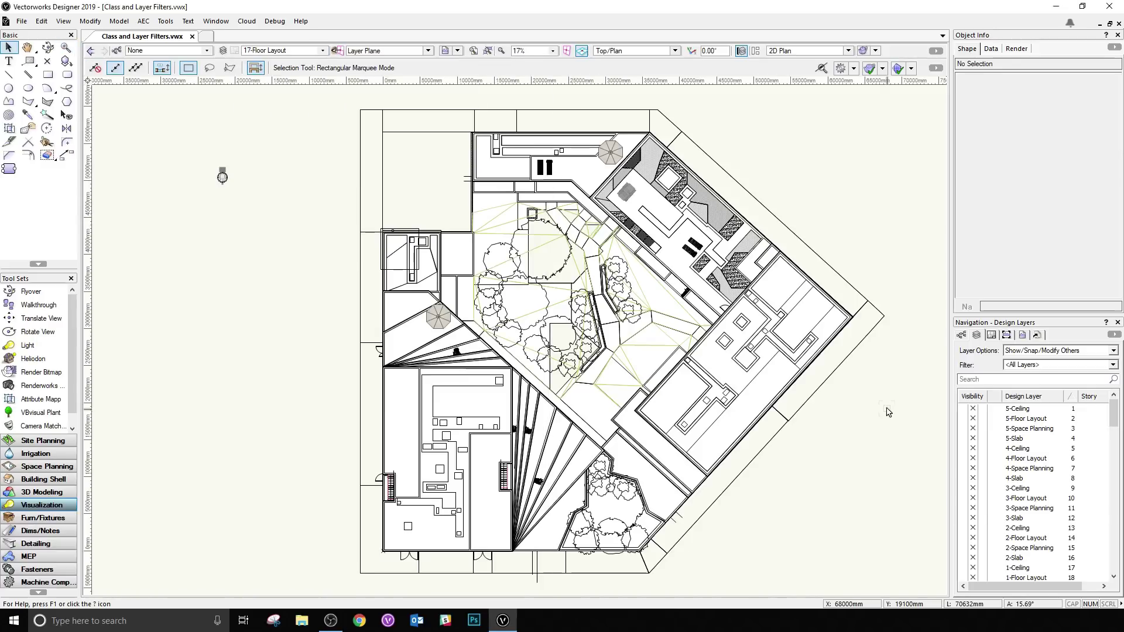
Step: Start a new filter for the design layers and review its Type and Ownership criteria options
left_click(1071, 365)
left_click(1043, 378)
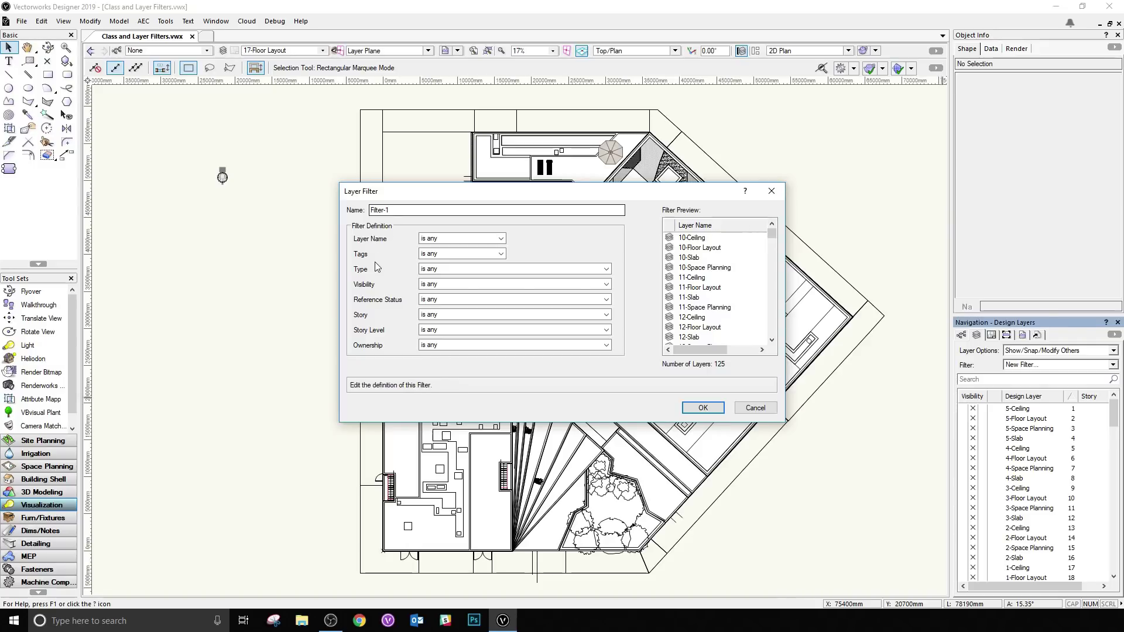
left_click(445, 270)
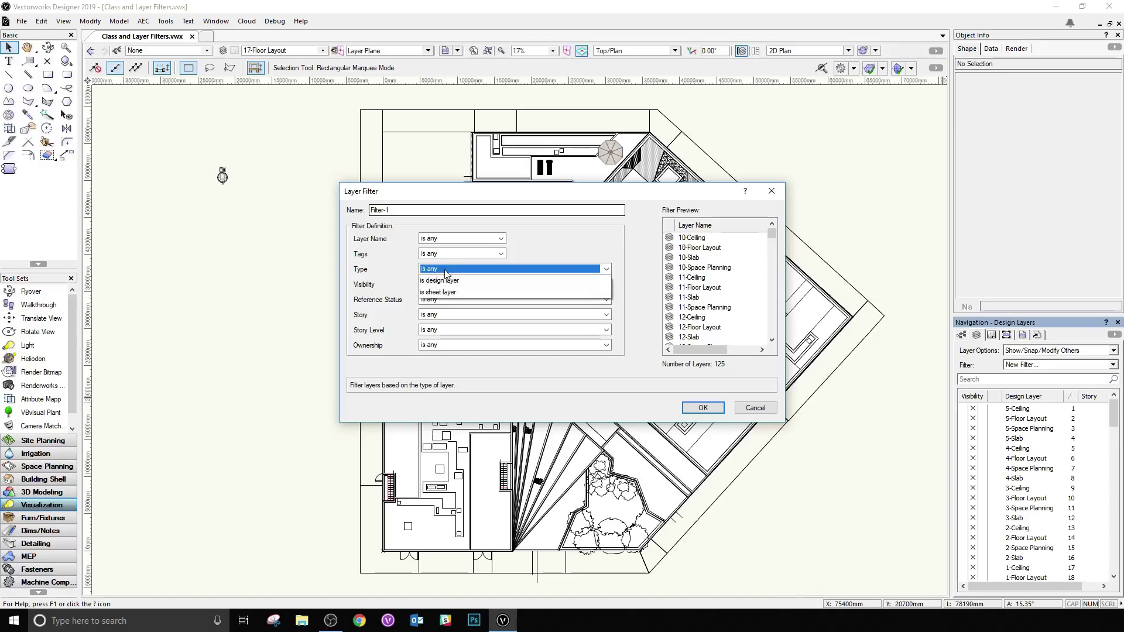
left_click(400, 314)
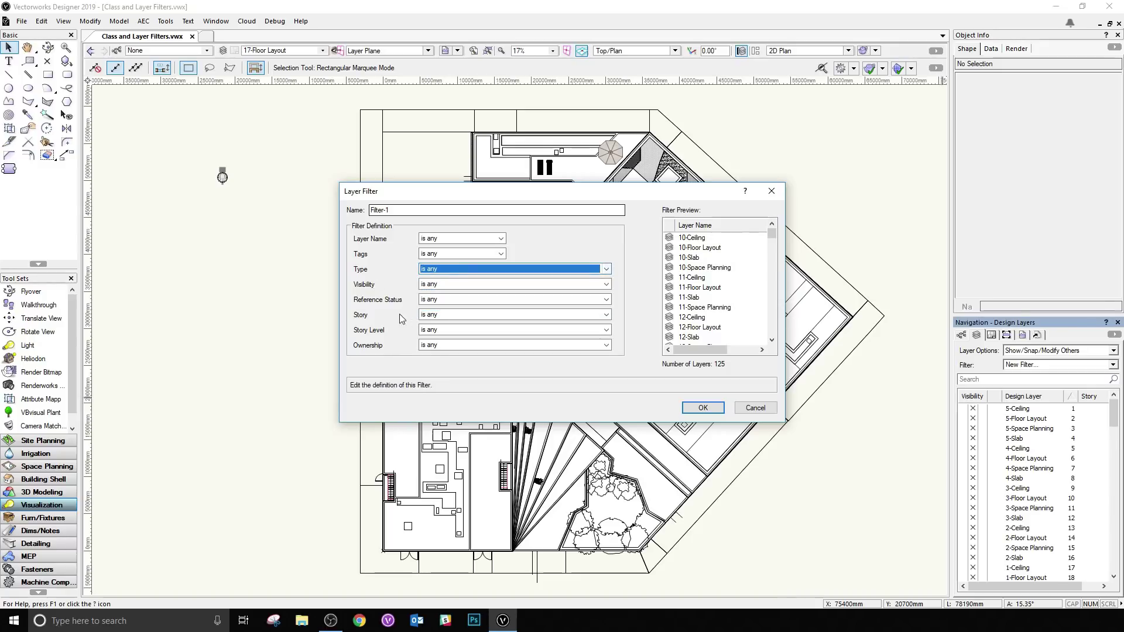
left_click(433, 349)
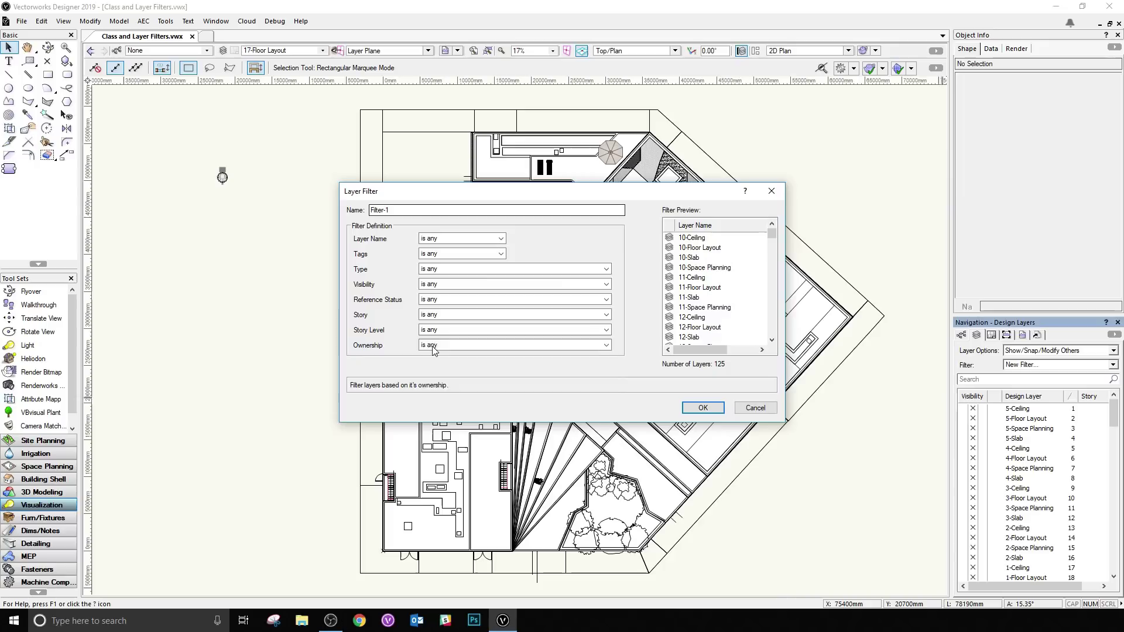
left_click(433, 347)
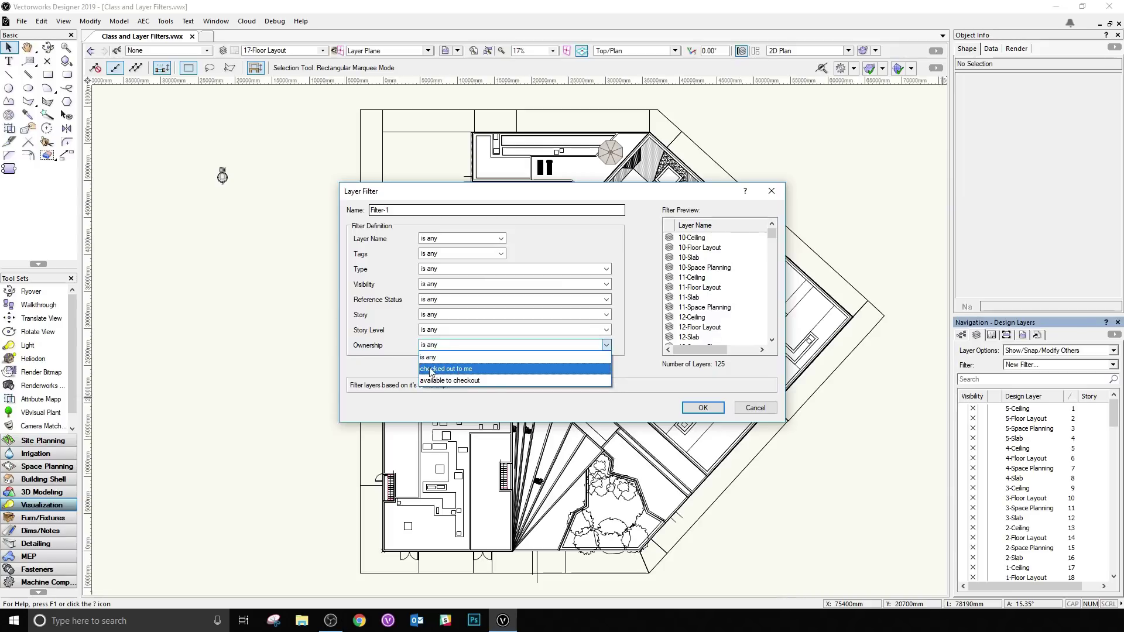
left_click(392, 372)
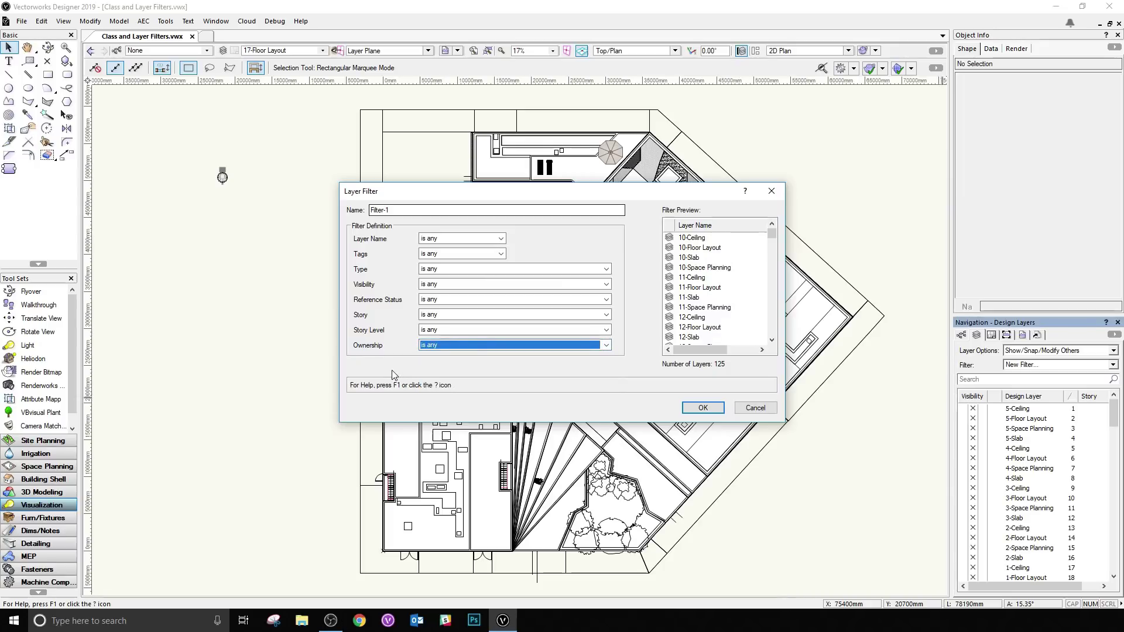
Step: Name the filter Slabs, define it as layer name contains "slab", check the previewed layers and save it
left_click(372, 210)
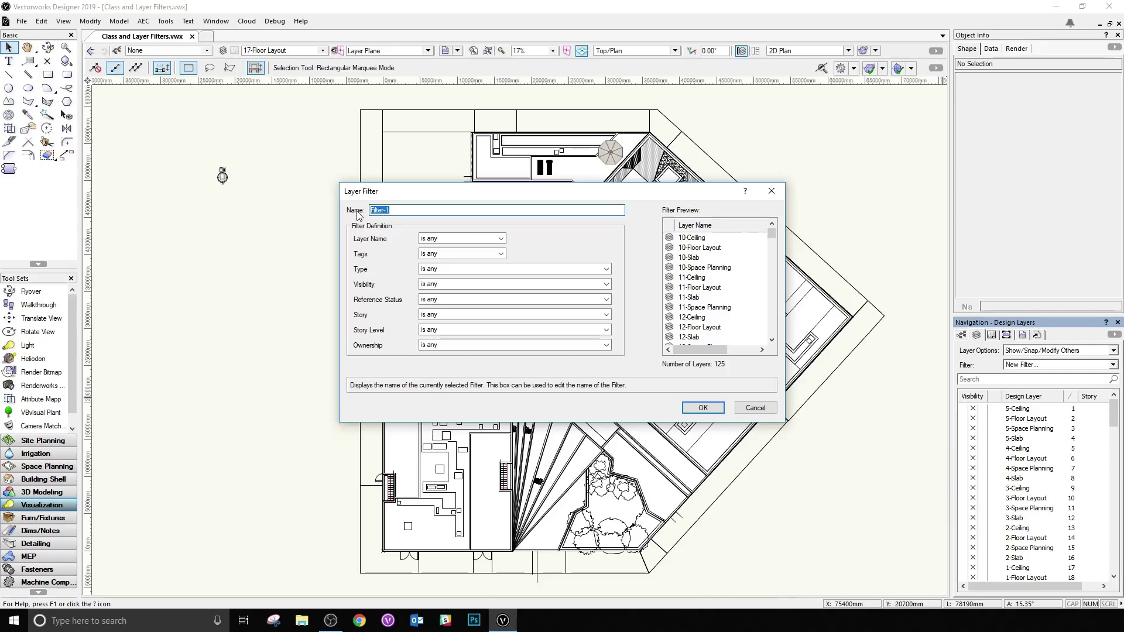
type("Slabs")
left_click(444, 239)
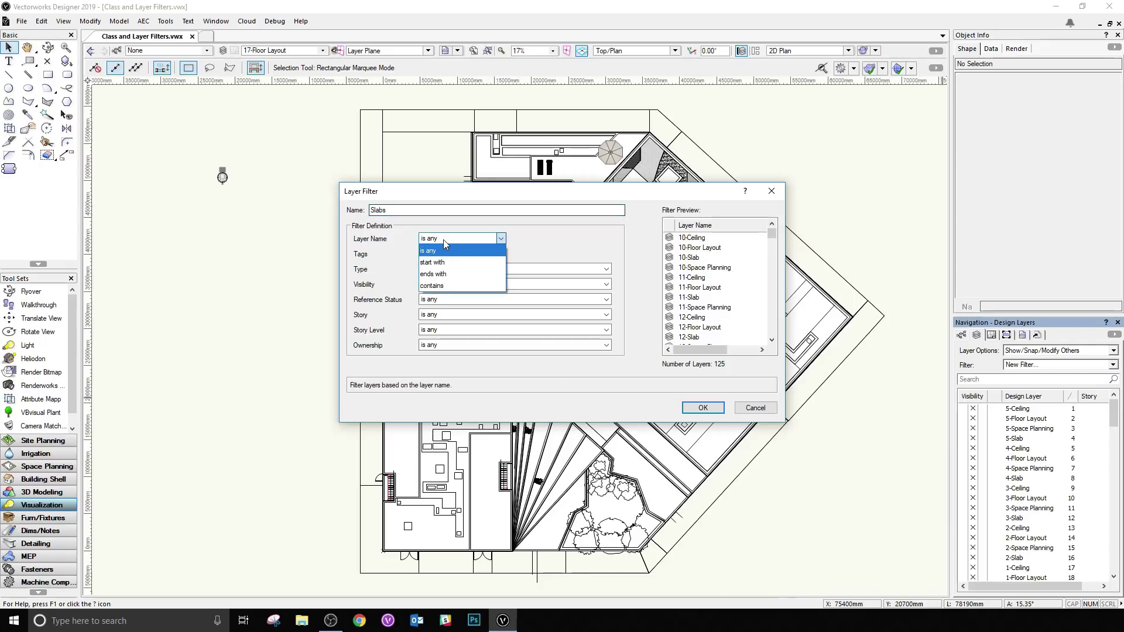
left_click(448, 285)
left_click(524, 237)
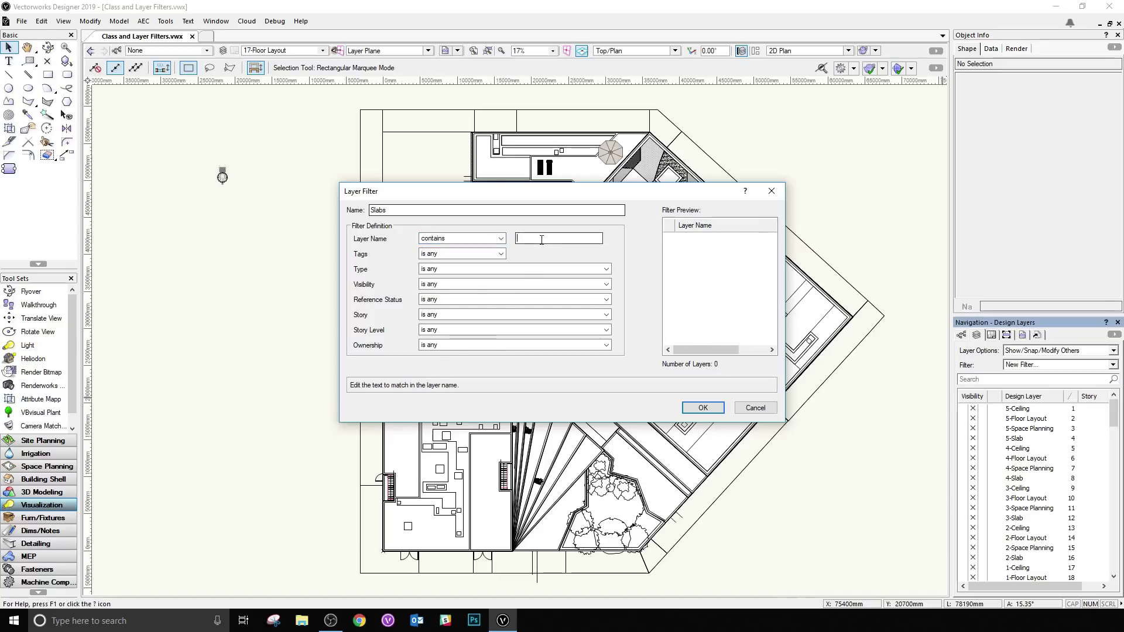
type("slab")
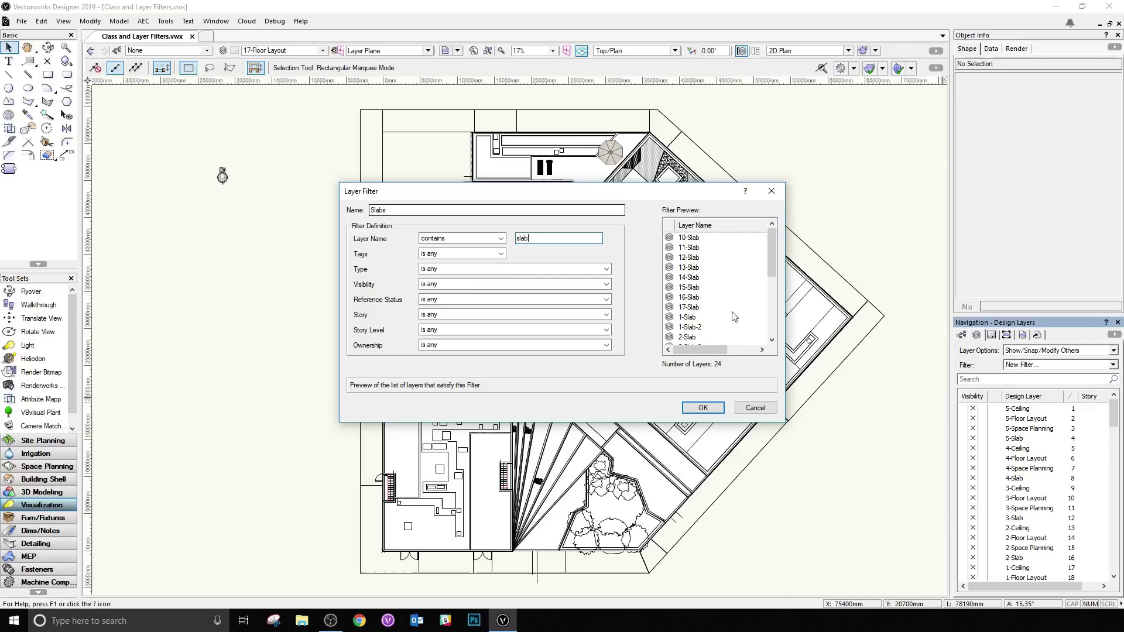
left_click_drag(770, 257, 774, 319)
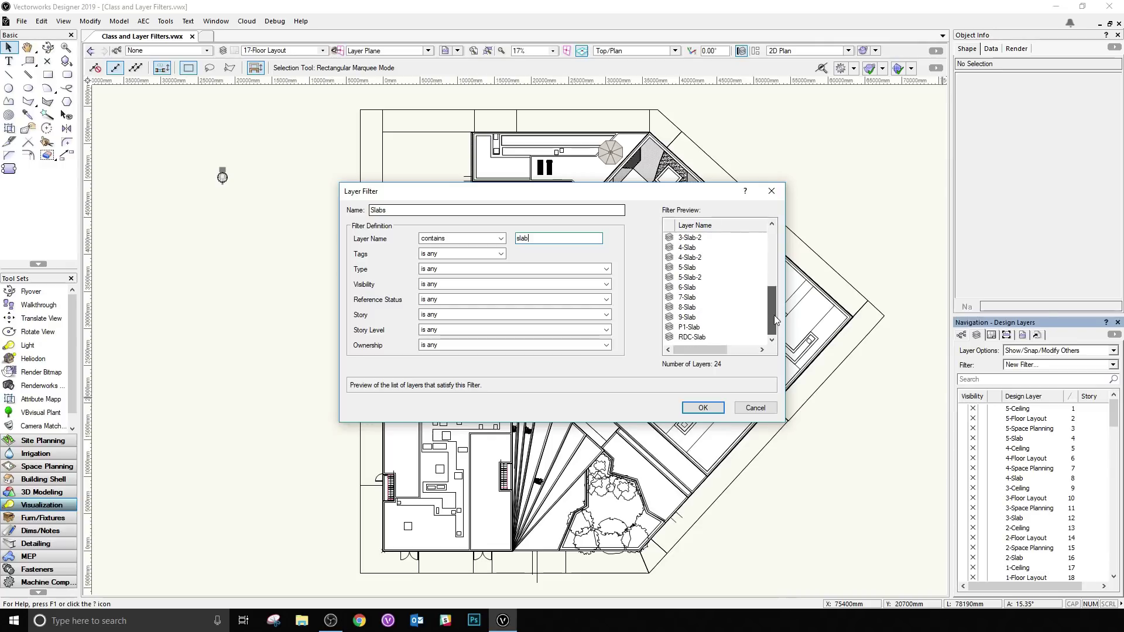
left_click(703, 408)
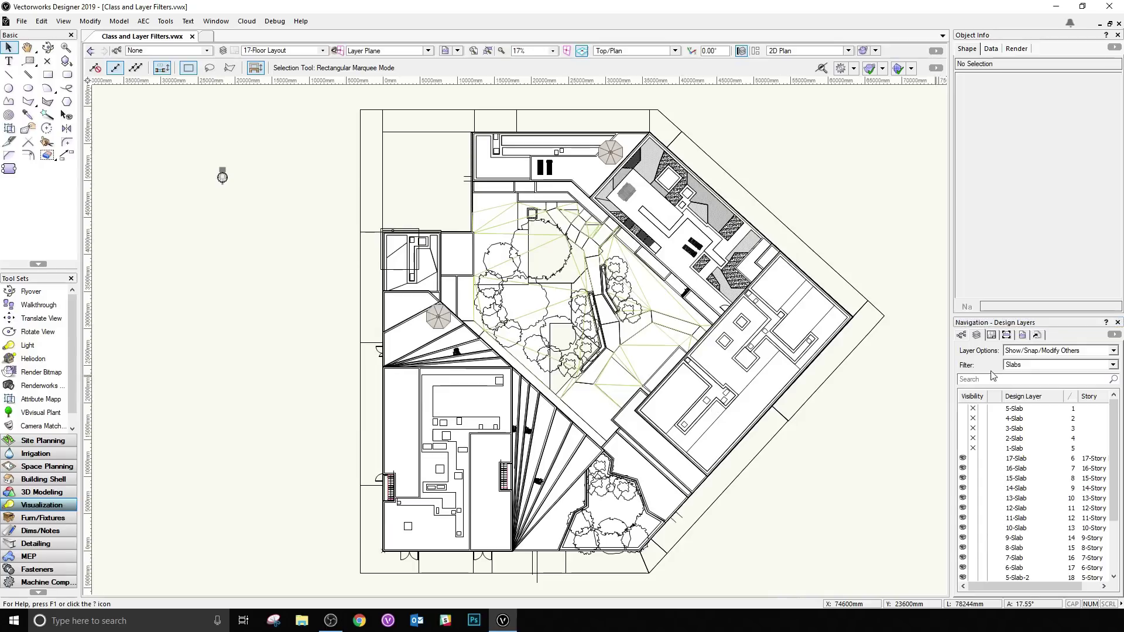
Step: Switch the Navigation palette's design layer filter to All Layers and back to Slabs to compare the lists
left_click(1011, 365)
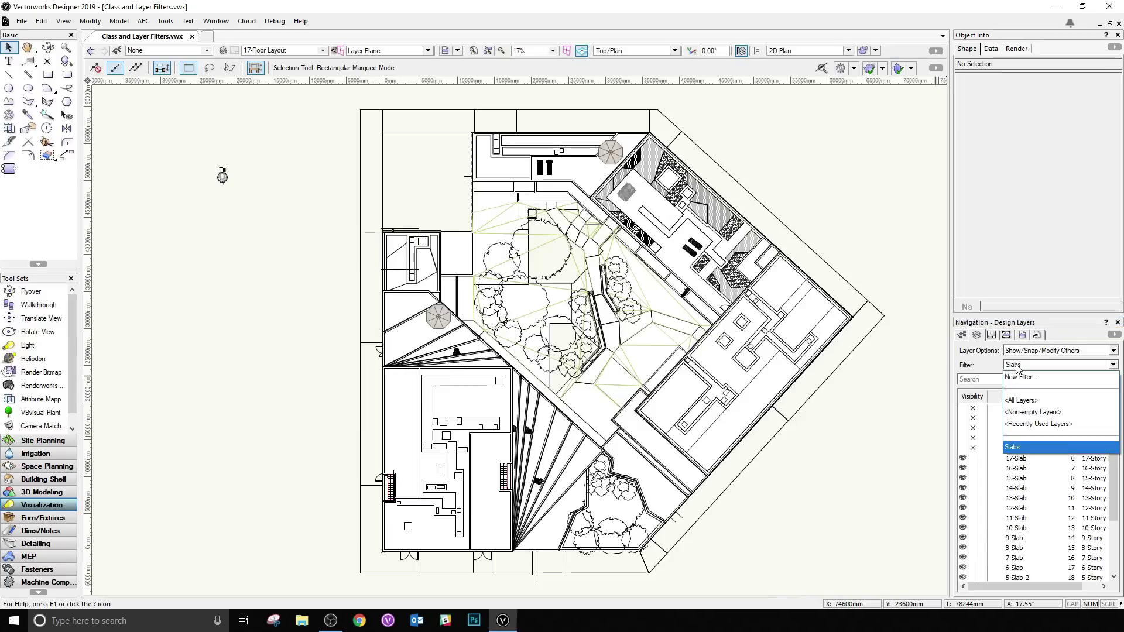
left_click(1024, 404)
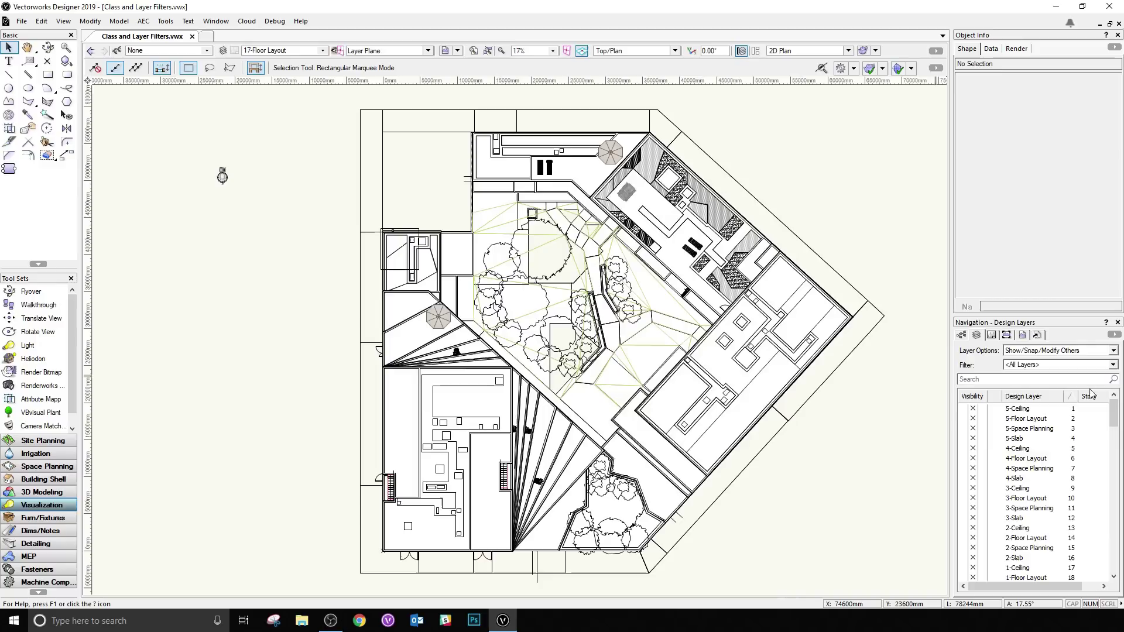
left_click(1043, 365)
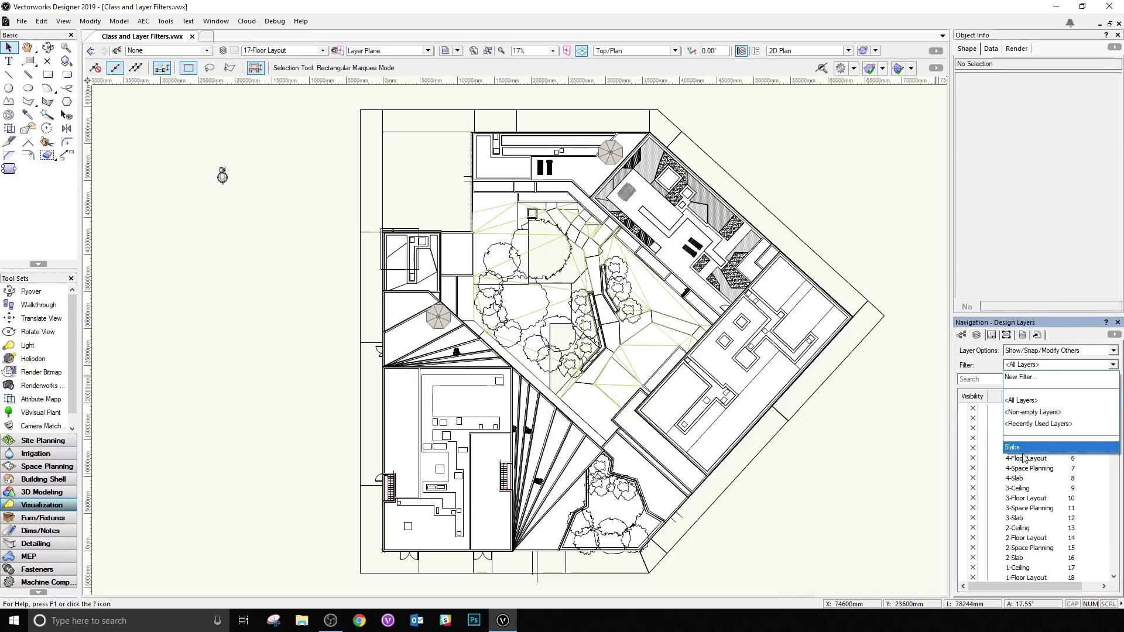
left_click(1022, 450)
mouse_move(1115, 445)
left_mouse_down()
mouse_move(1117, 495)
mouse_move(1116, 443)
left_mouse_up()
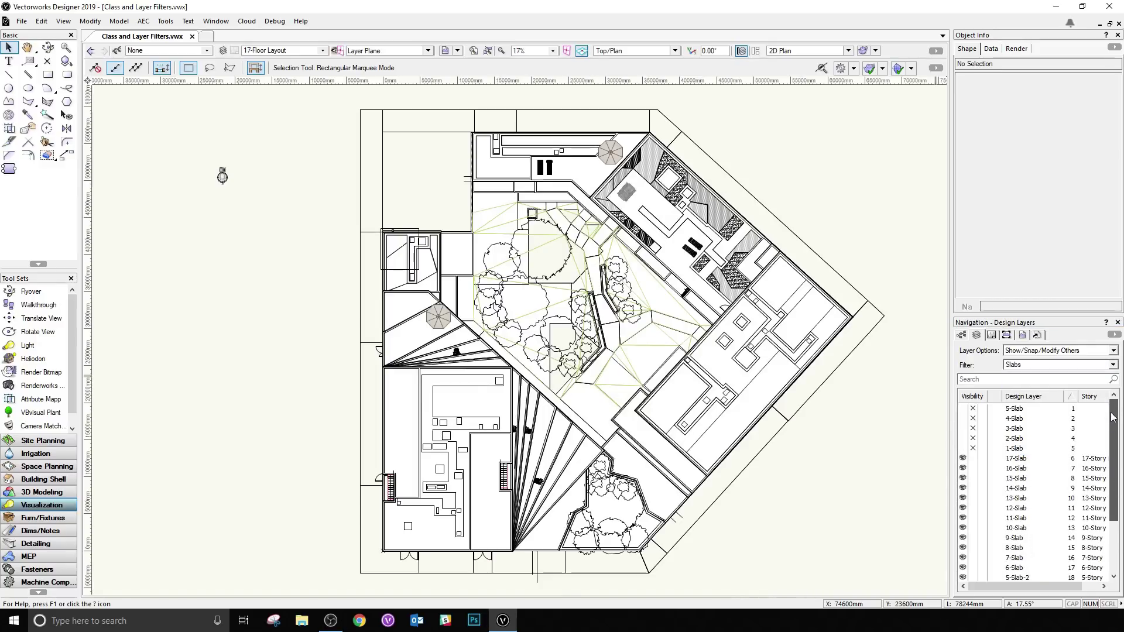
Step: Apply the Slabs filter to the active layer list, then return that list to All Layers
left_click(308, 52)
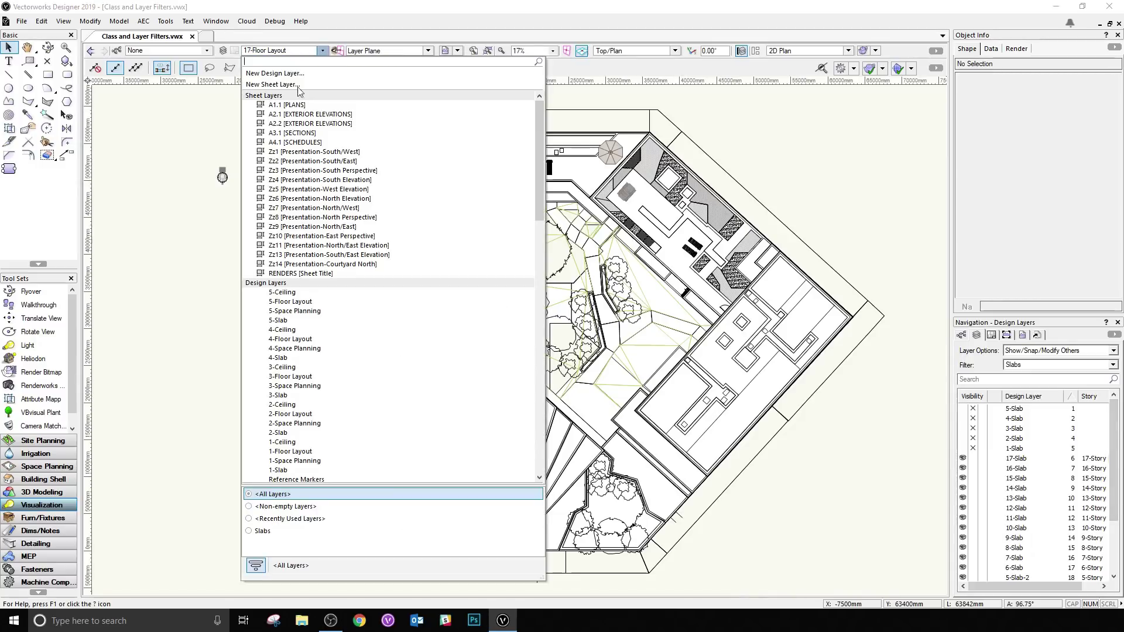
left_click(263, 531)
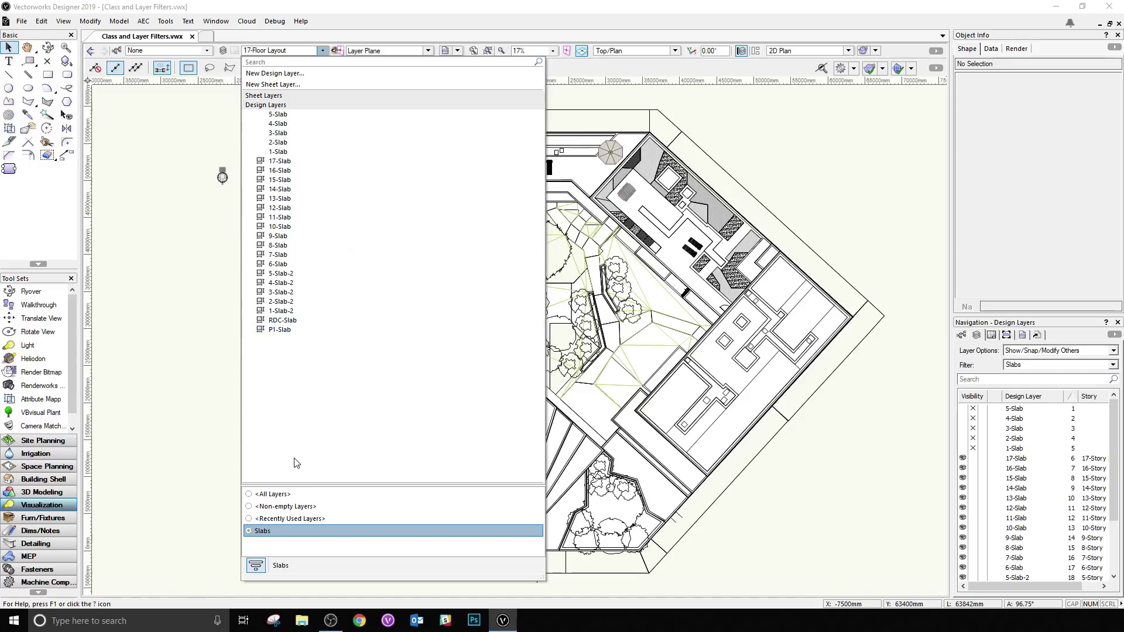
left_click(284, 495)
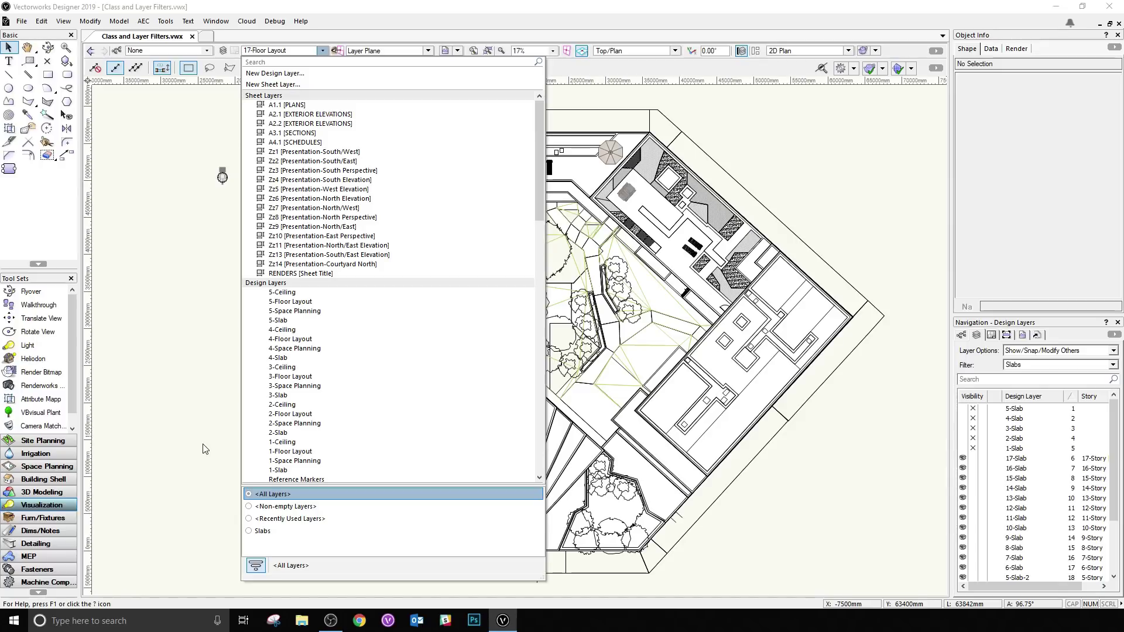
Step: Set the Navigation palette's design layer filter to All Layers
left_click(1024, 411)
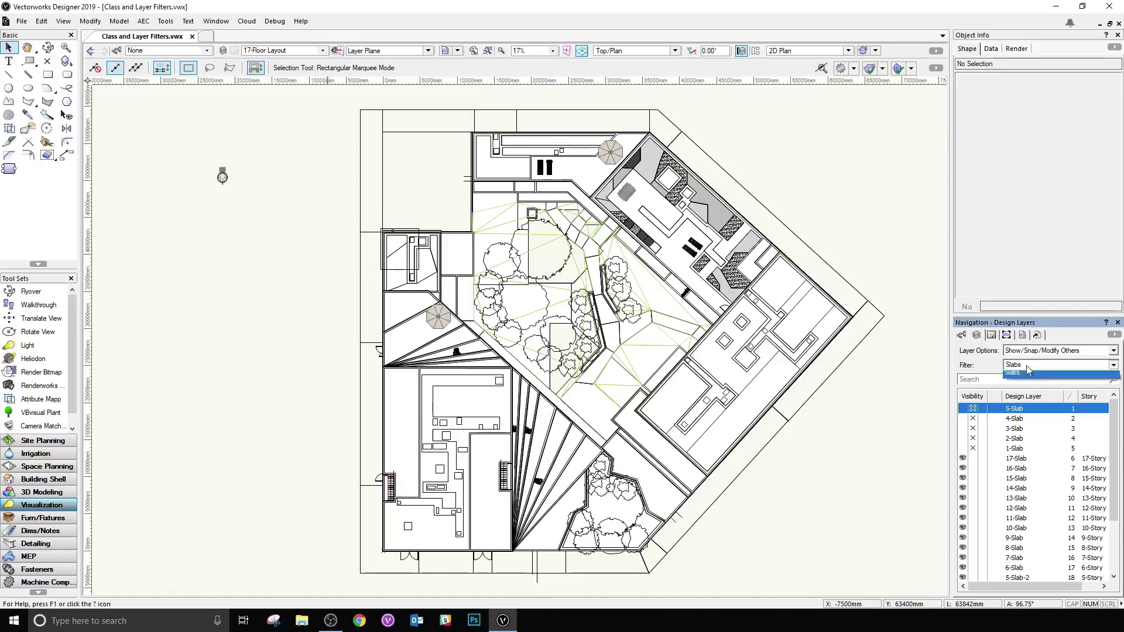
left_click(1027, 365)
left_click(1028, 402)
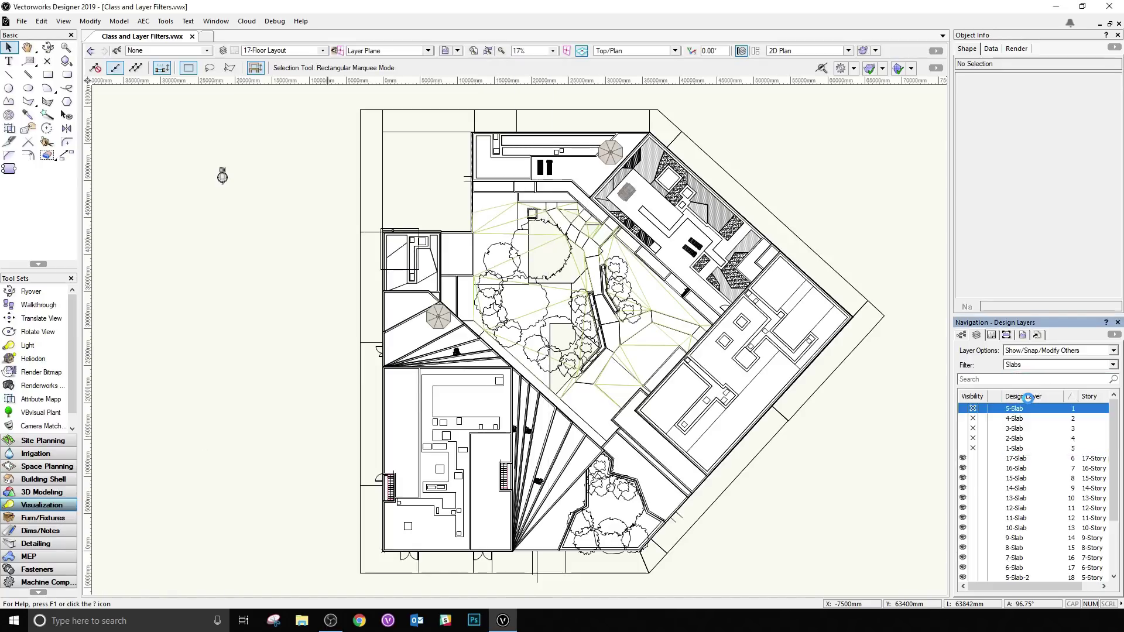
left_click(1033, 366)
left_click(1022, 400)
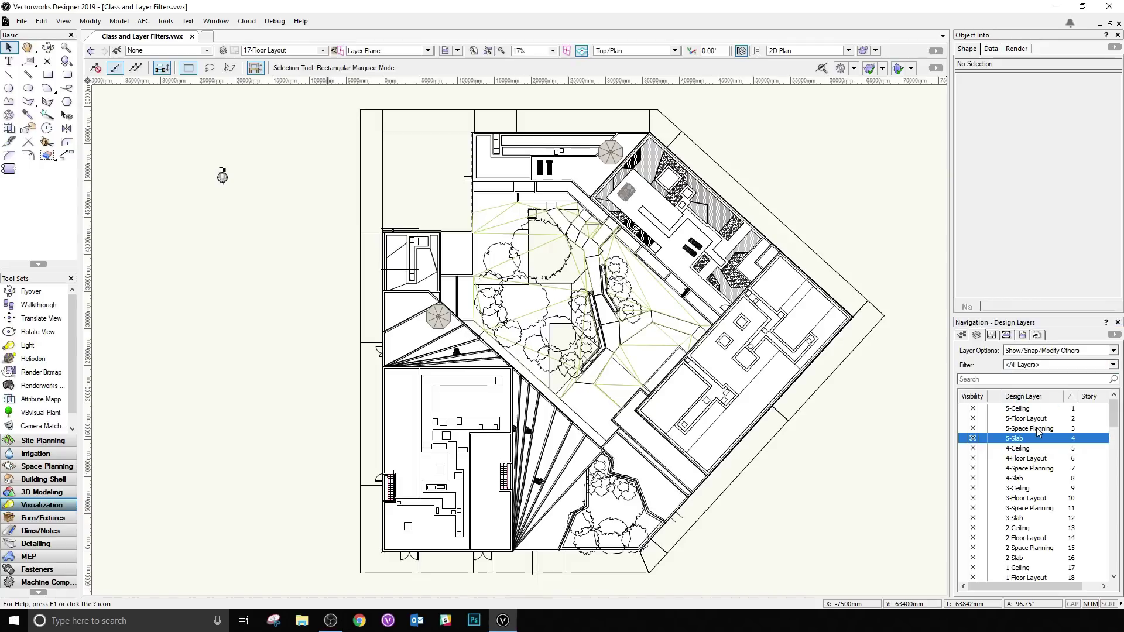
Step: Search the design layers for "1" and assign the tag TEST to 1-Ceiling, 1-Floor Layout, 1-Space Planning and 1-Slab
left_click(1008, 380)
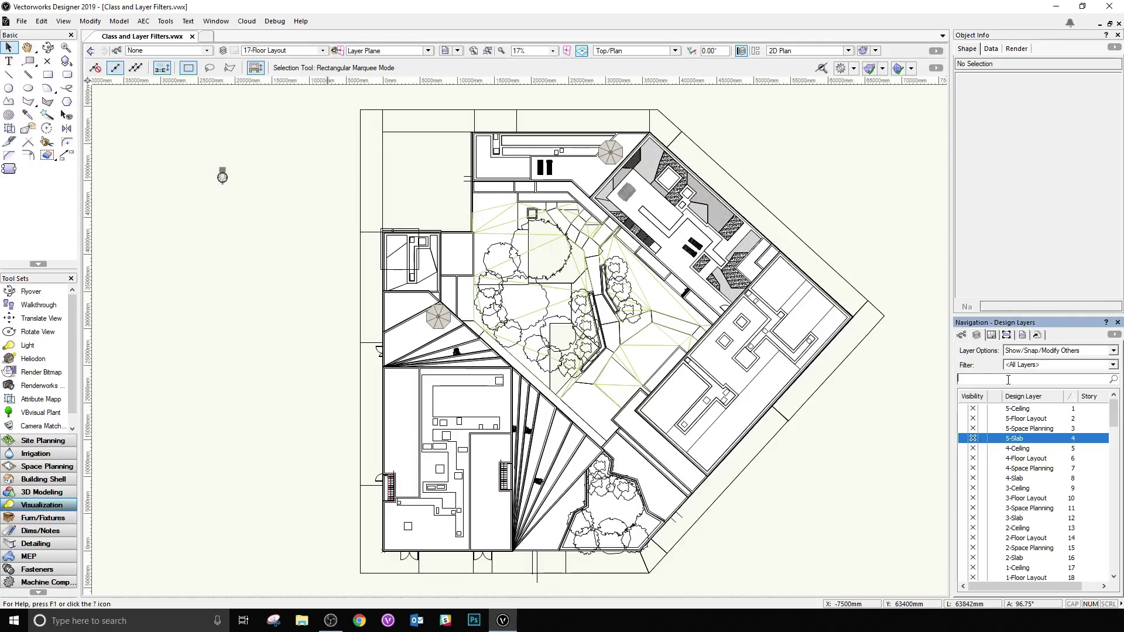
type("1")
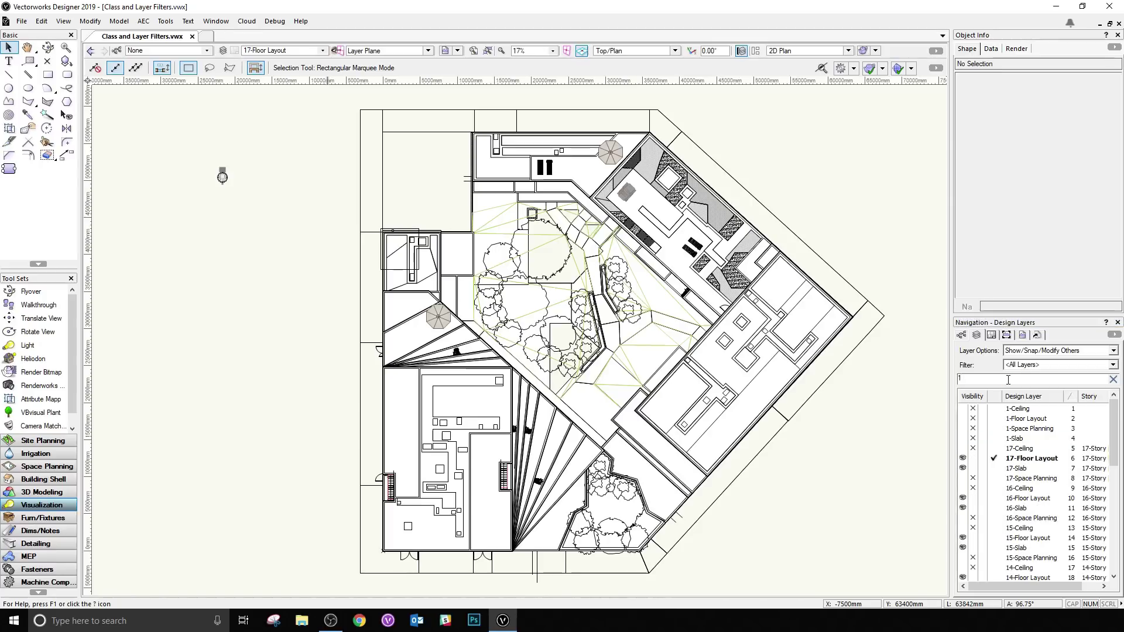
left_click(1036, 410)
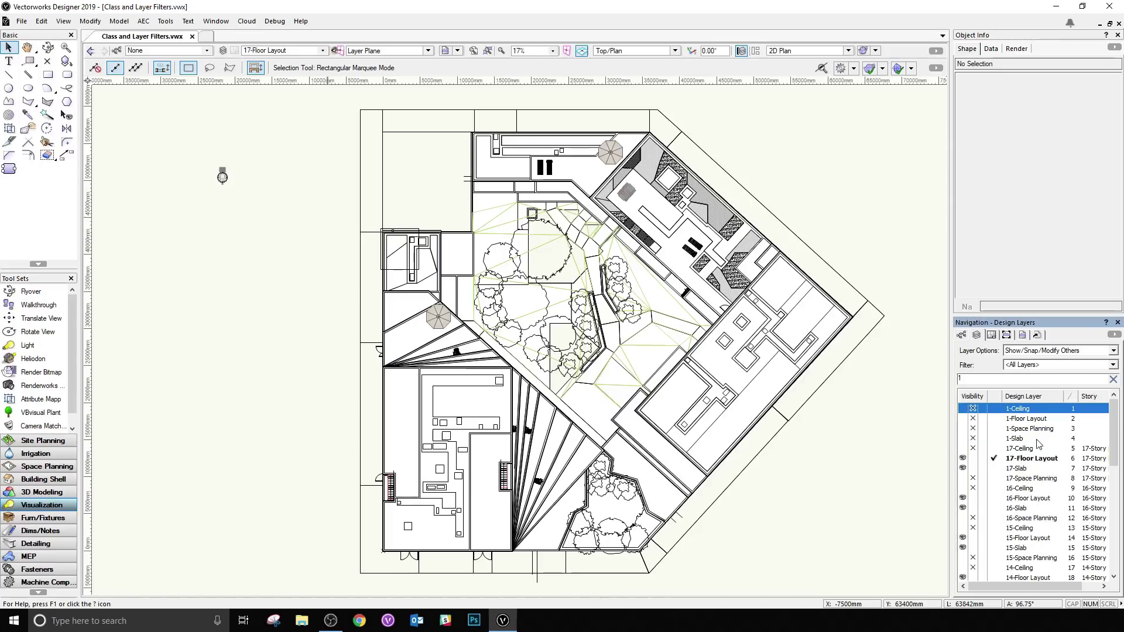
left_click(1027, 440, "shift")
right_click(1024, 423)
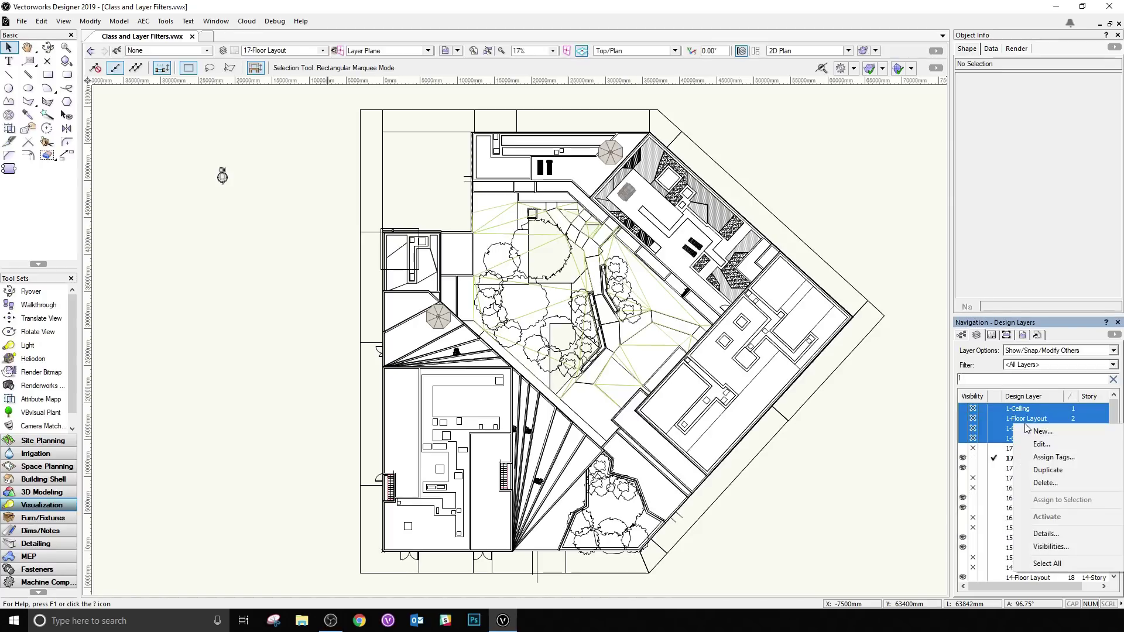
left_click(1051, 460)
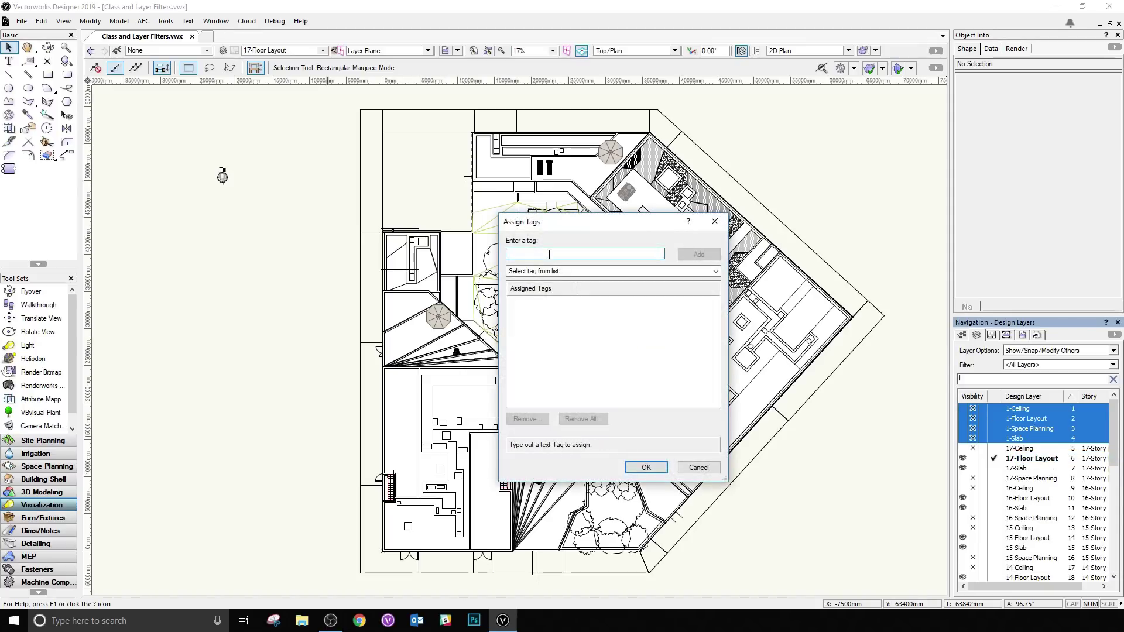
type("TEST")
left_click(696, 258)
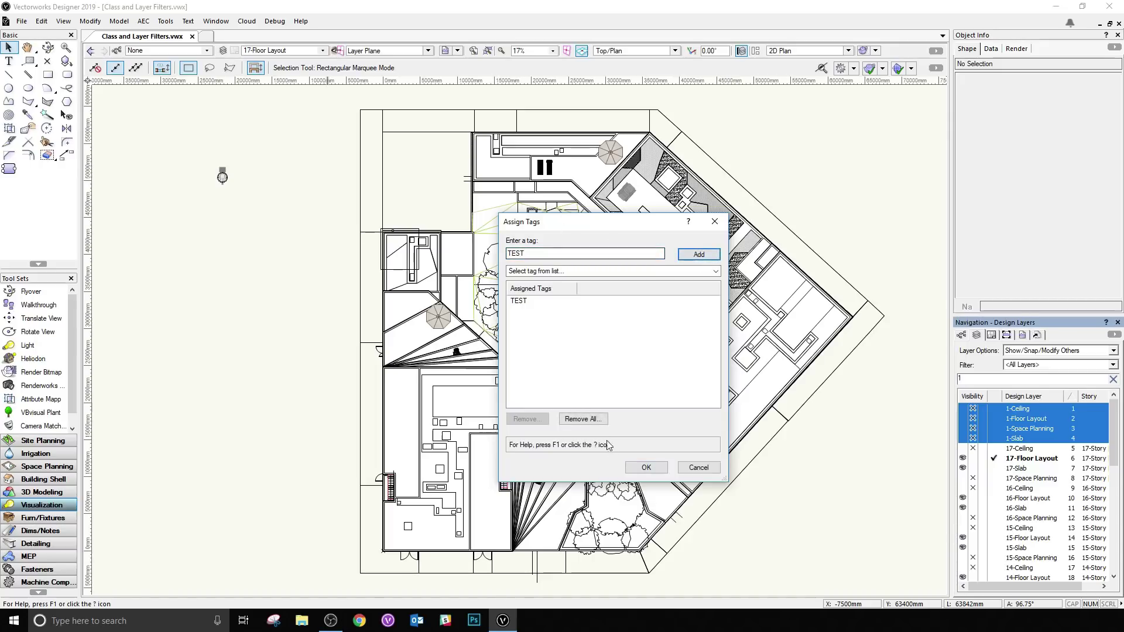
left_click(647, 467)
right_click(649, 464)
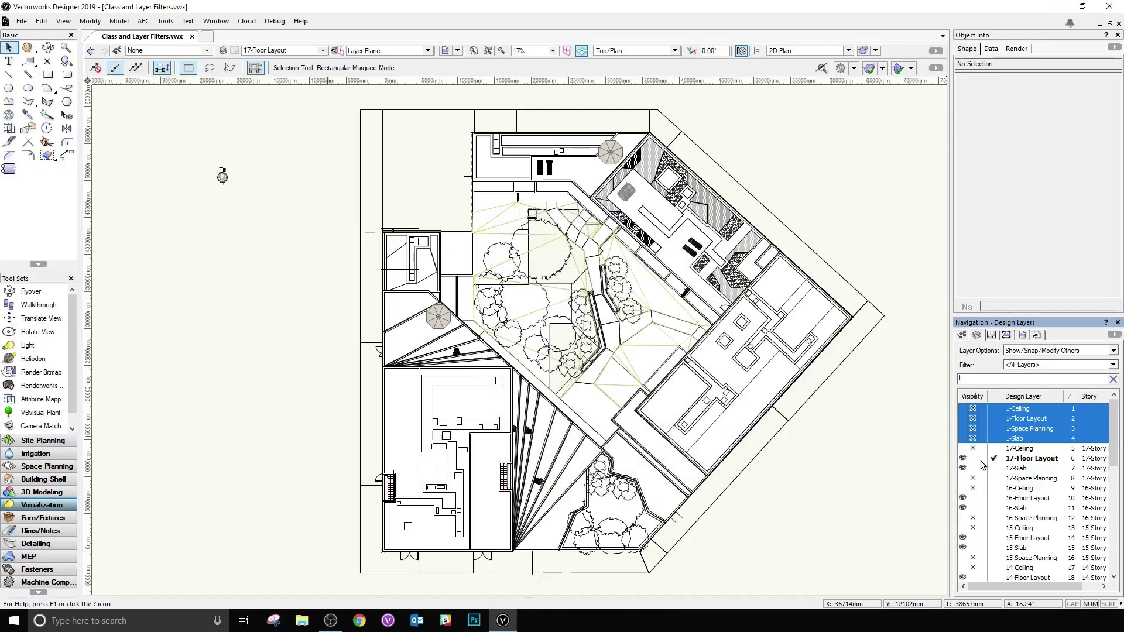
Step: Create a layer filter named Test Filter that includes layers with the TEST tag
left_click(1028, 368)
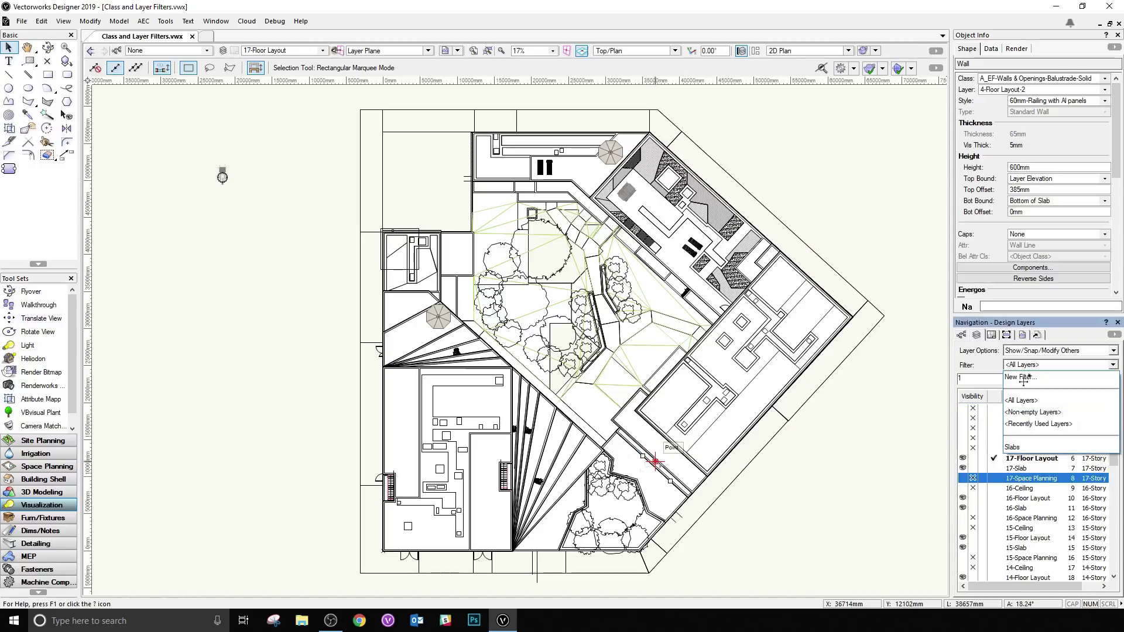
left_click(1022, 378)
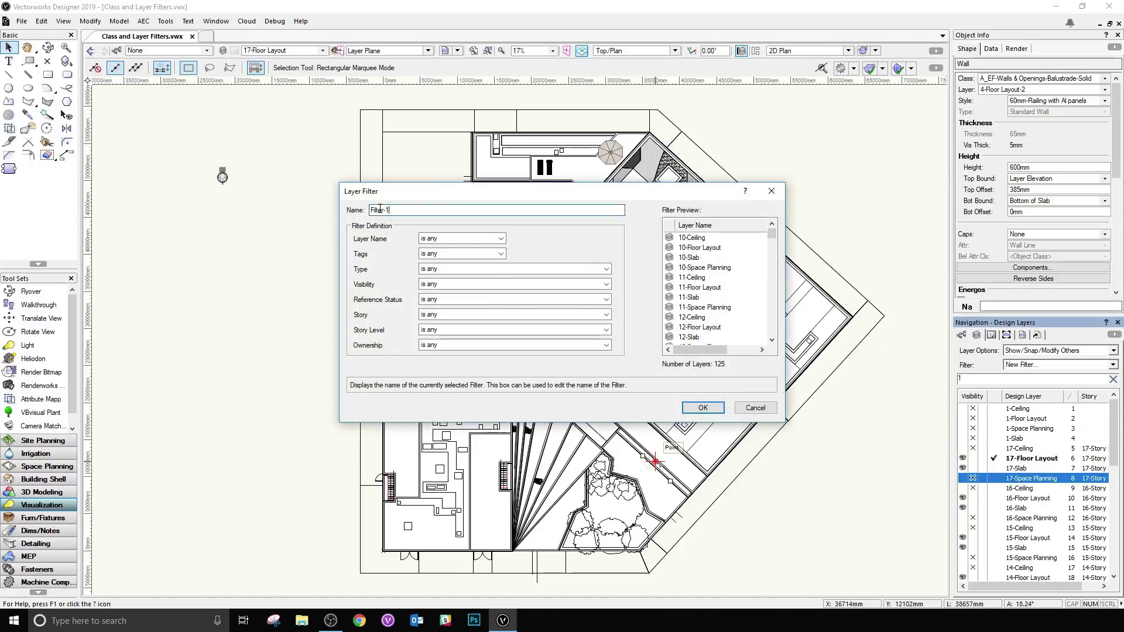
type("Test")
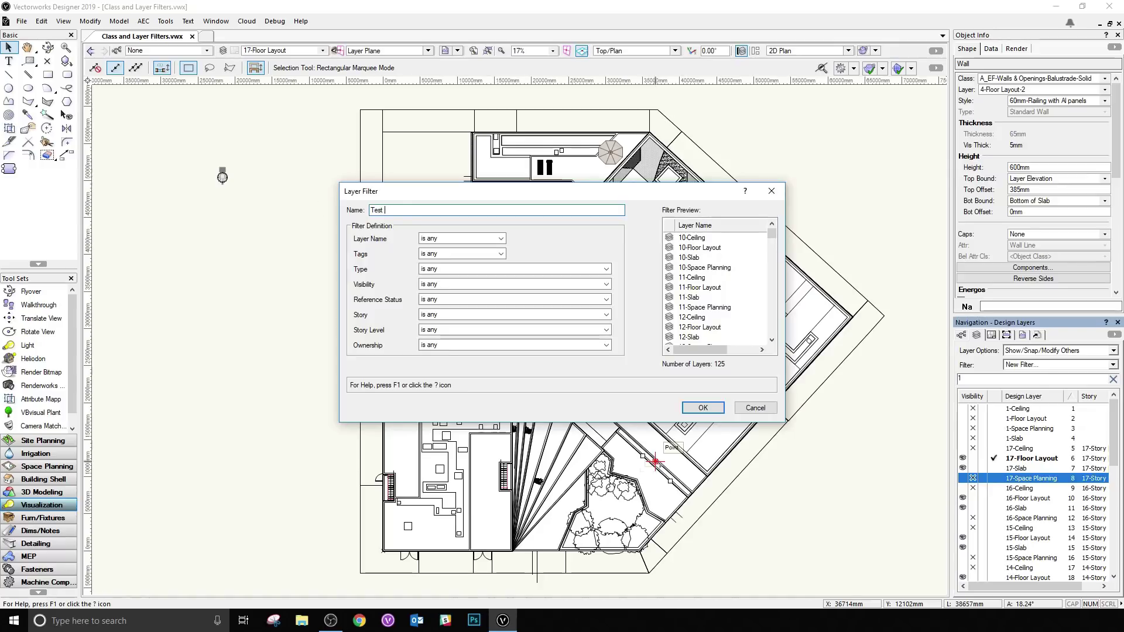
type(" Filter")
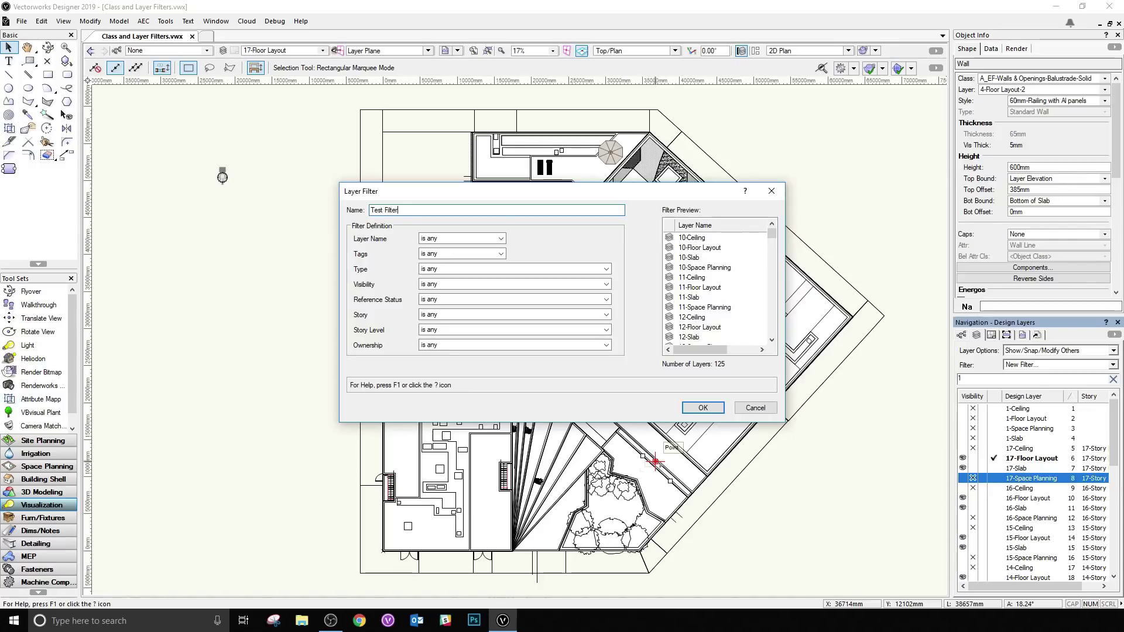
left_click(439, 254)
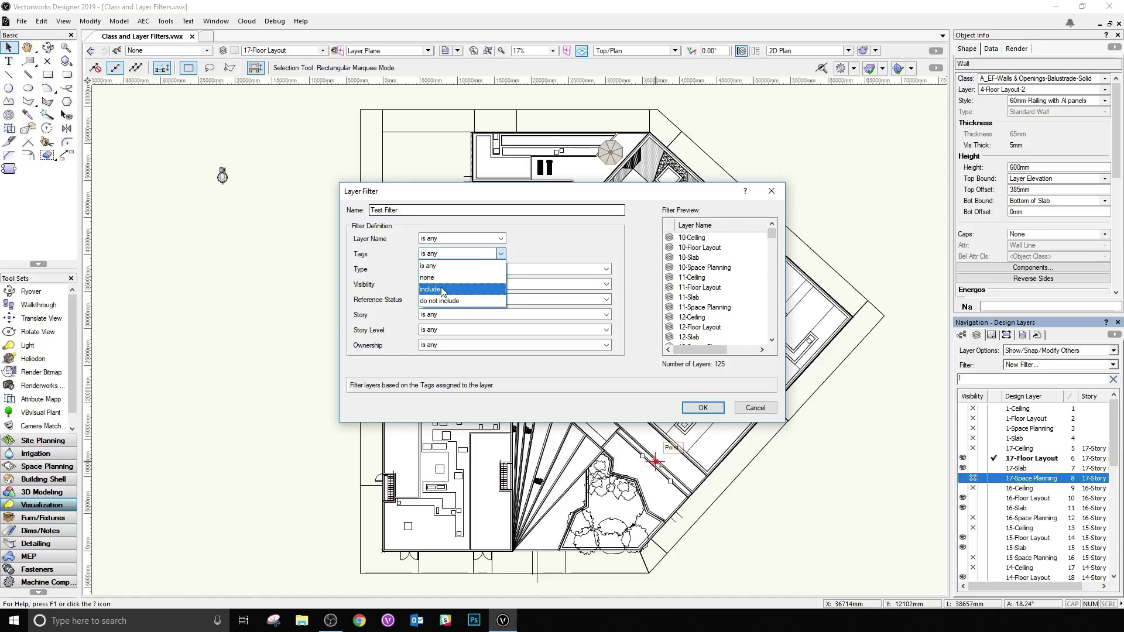
left_click(433, 289)
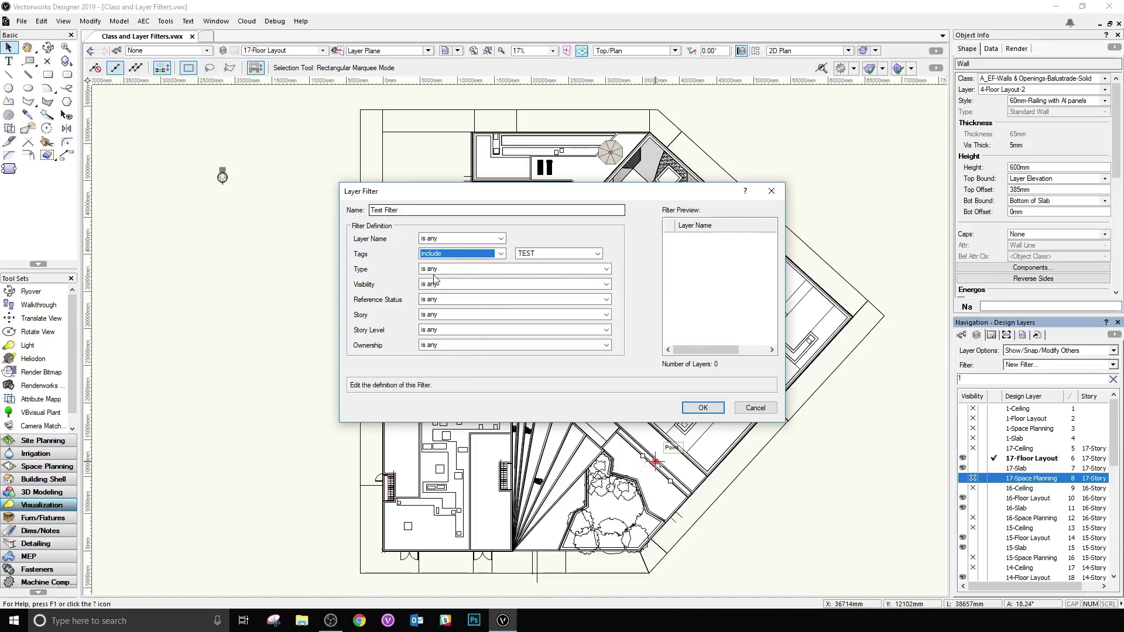
left_click(531, 255)
left_click(702, 407)
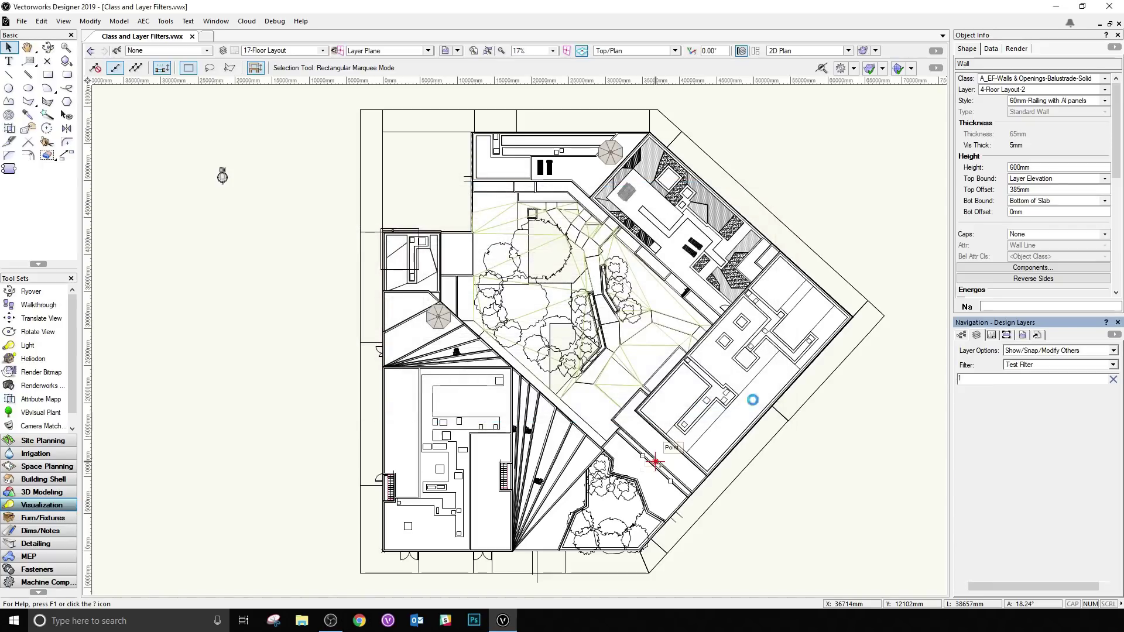
Step: Reapply Test Filter to the design layers and clear the wall selection in the drawing
left_click(1022, 365)
left_click(1025, 461)
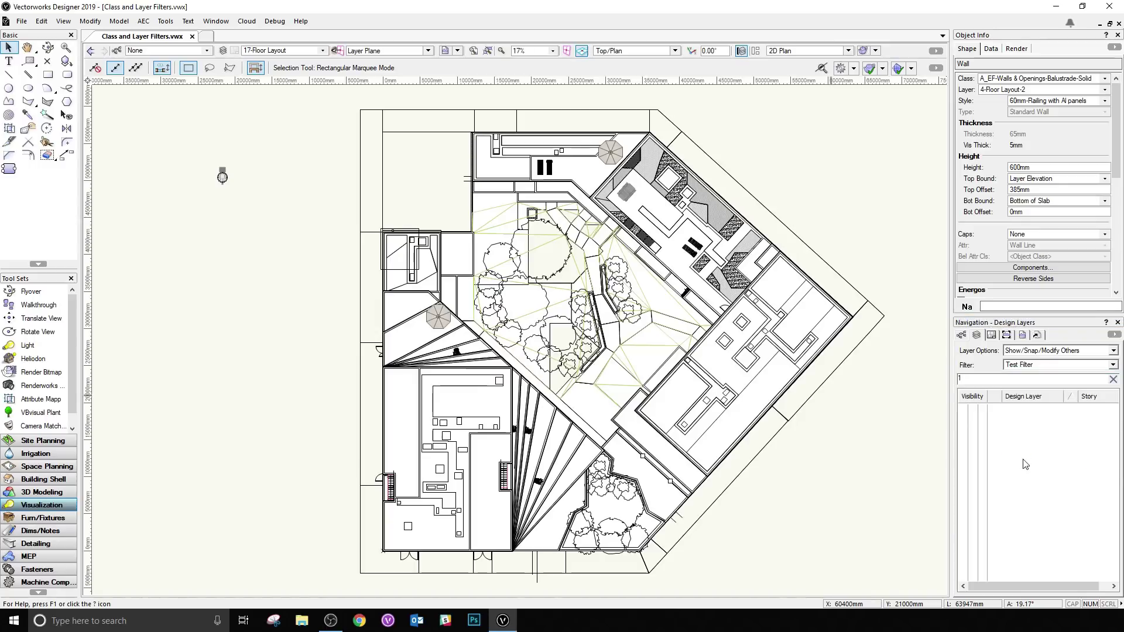
left_click(911, 381)
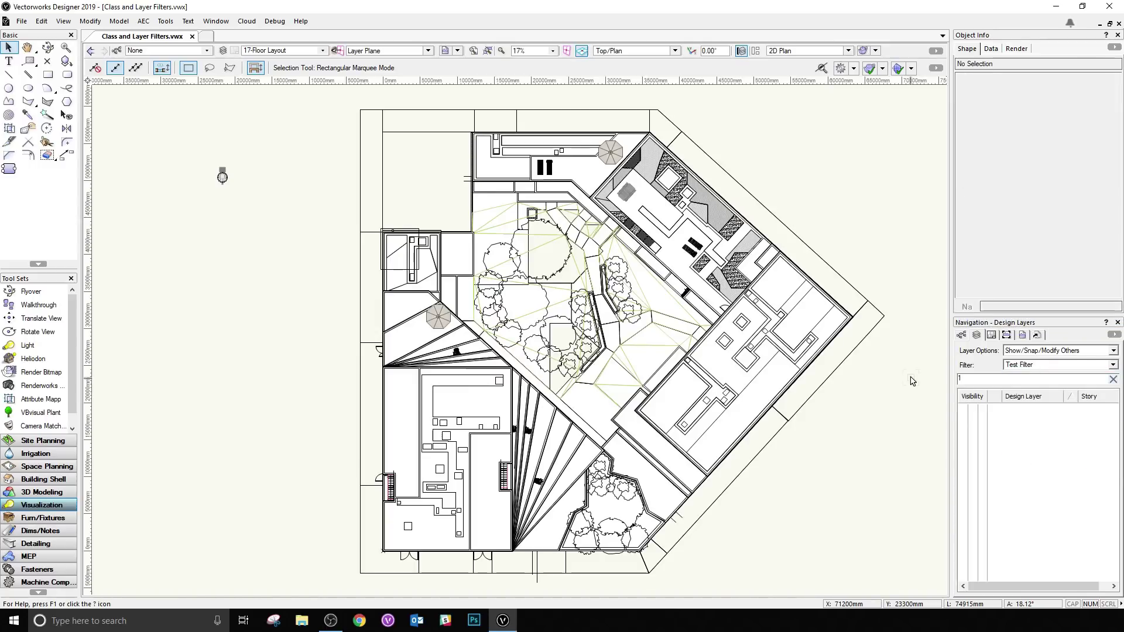